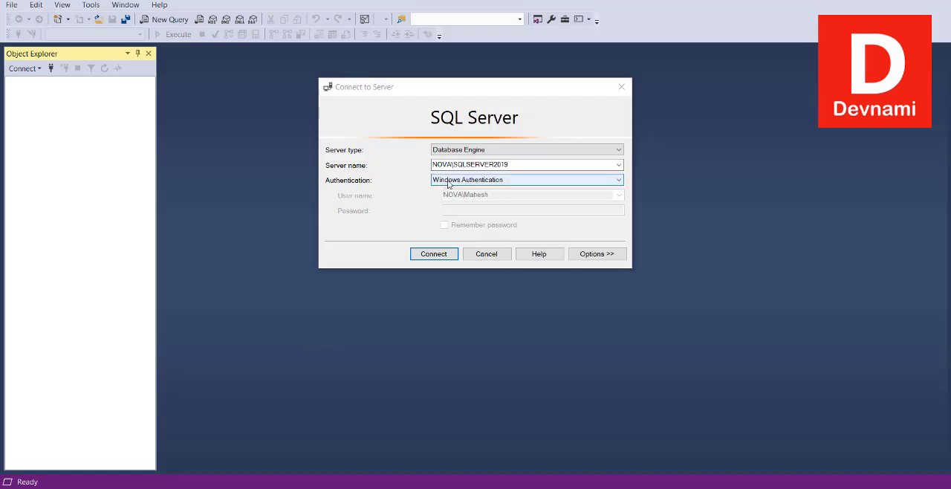
- Connect to the NOVA\SQLSERVER2019 database engine using Windows Authentication
click(448, 183)
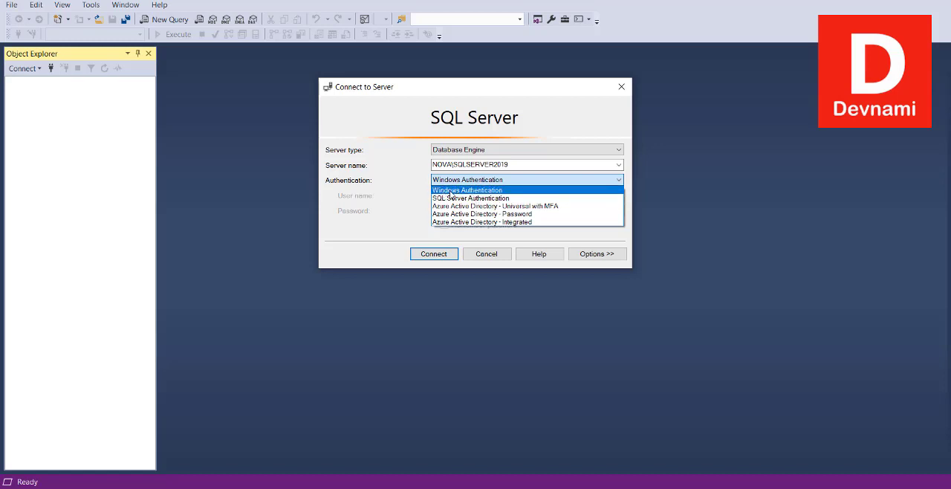
click(451, 191)
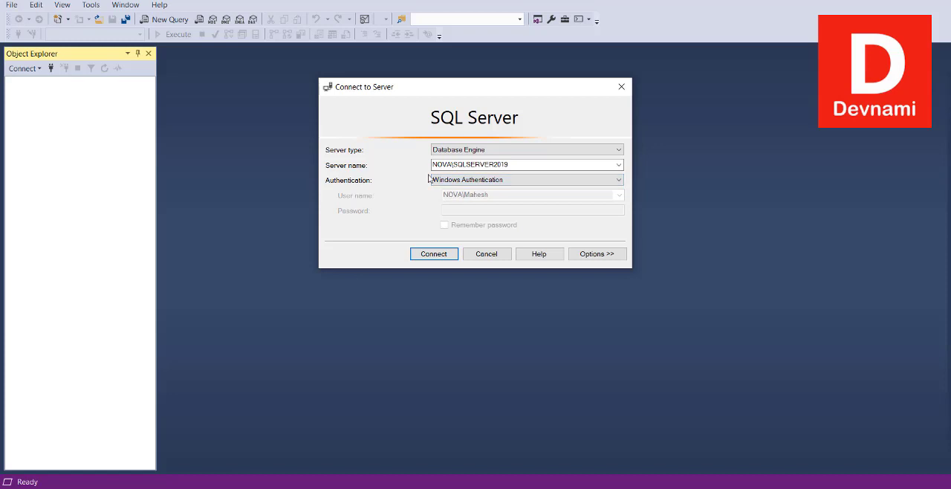
click(434, 254)
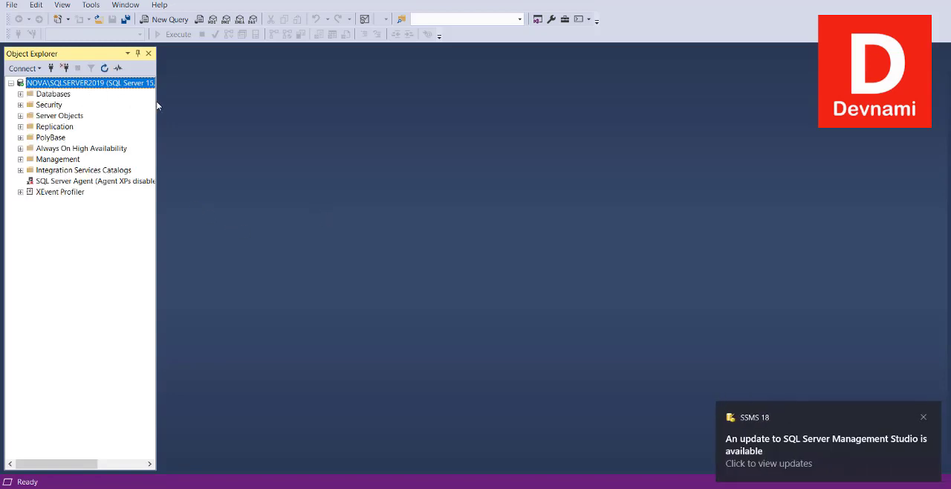
- Widen the Object Explorer slightly, expand the server's Security and Logins folders, and select the sa login
drag(159, 101, 241, 106)
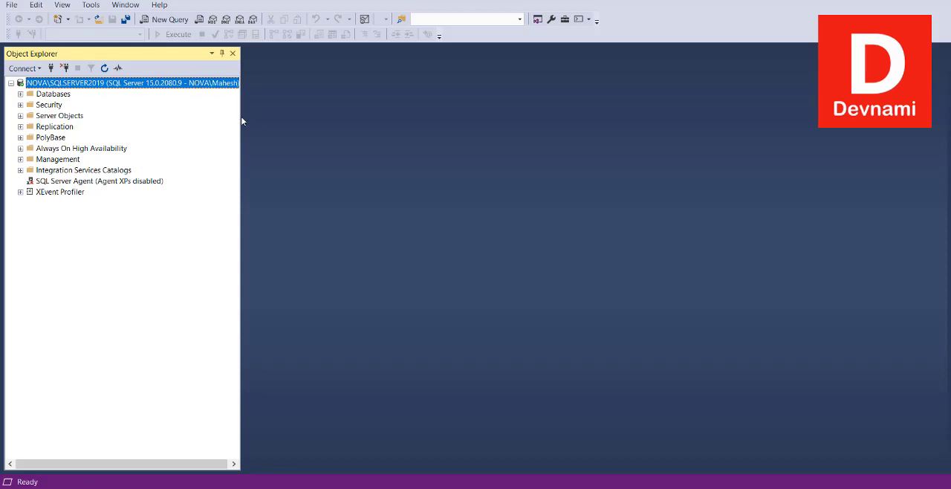
drag(240, 117, 175, 117)
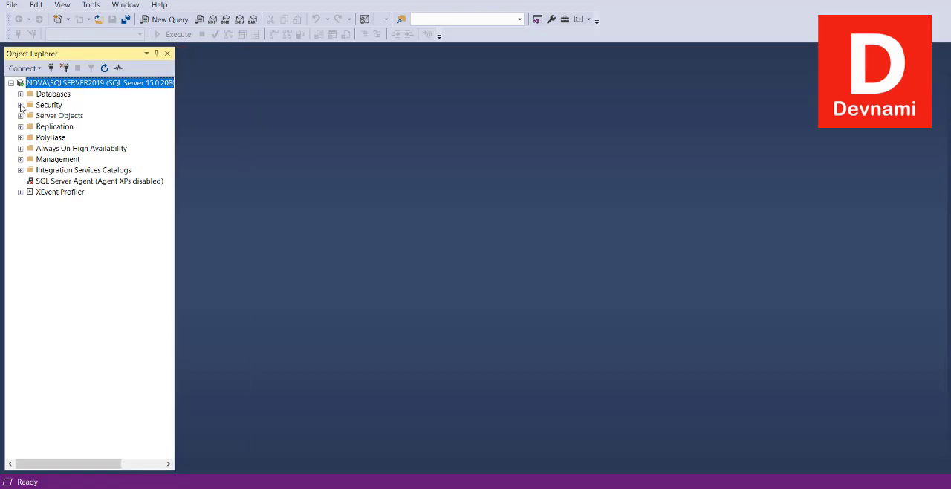
click(21, 104)
click(29, 116)
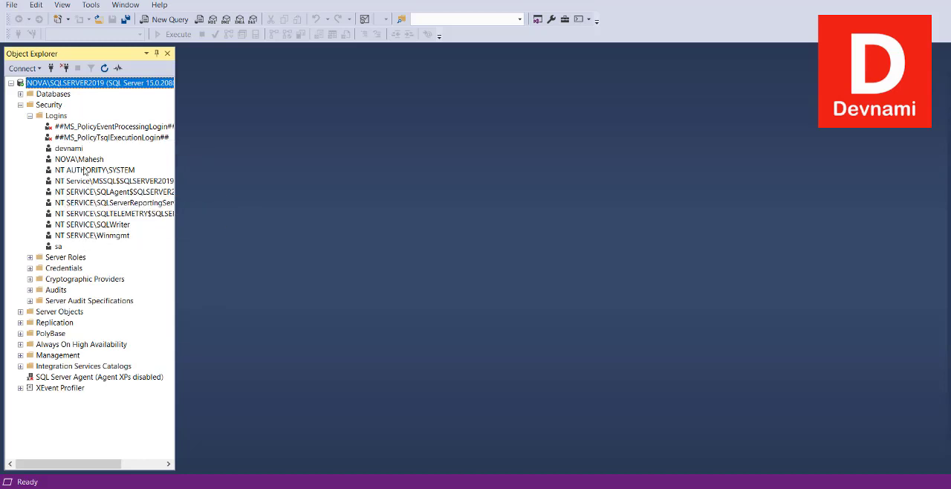
click(82, 160)
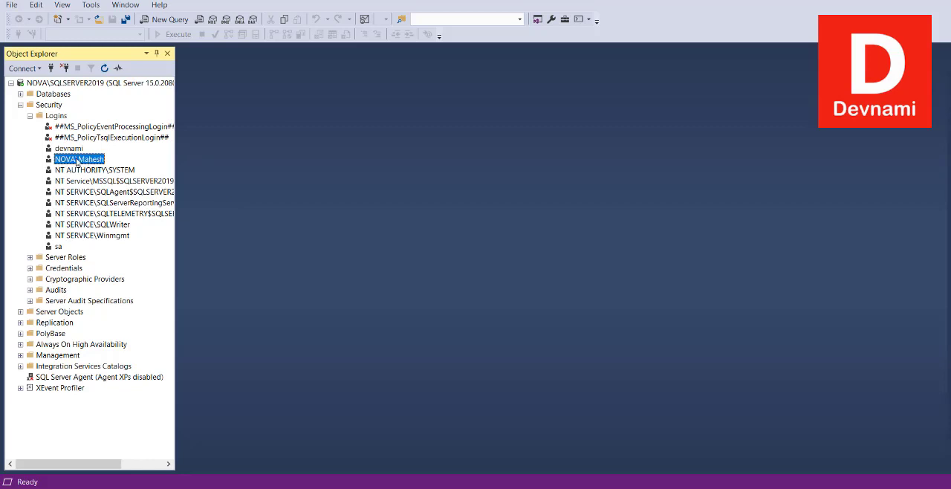
click(59, 247)
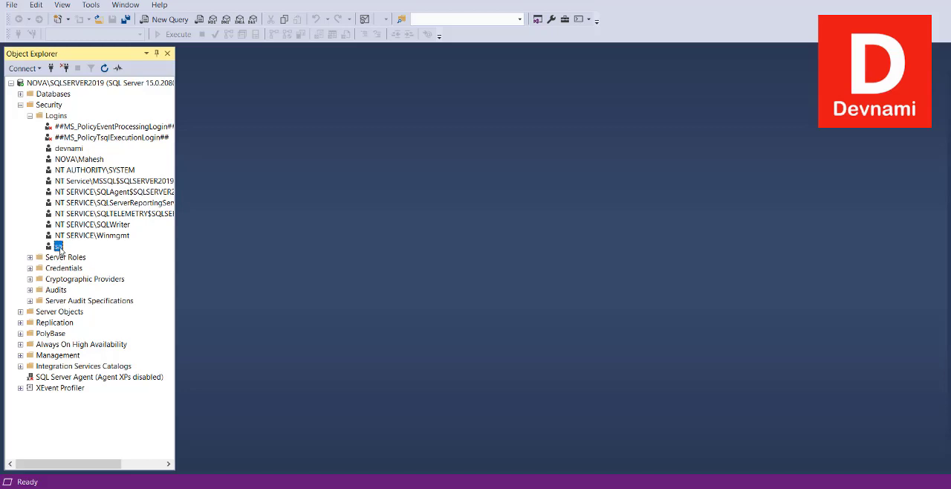
- Open the properties of the sa login and inspect its password and confirmation fields
right_click(59, 248)
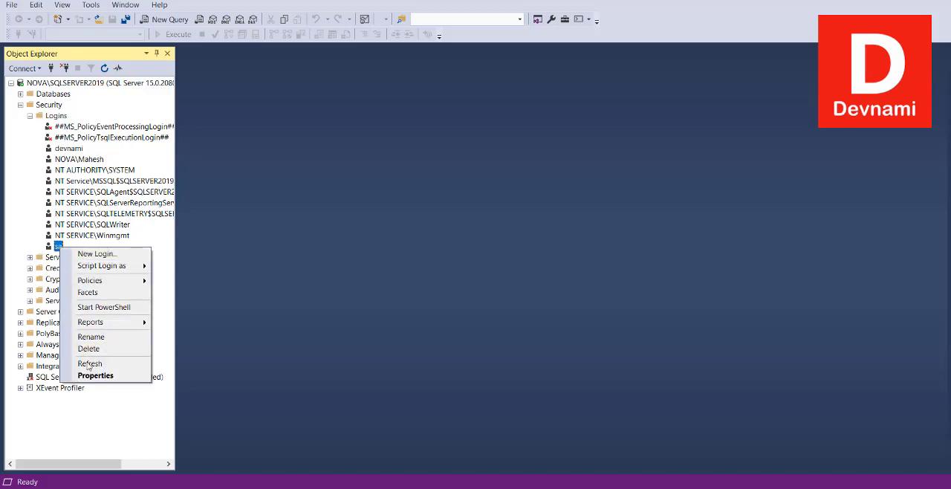
click(90, 376)
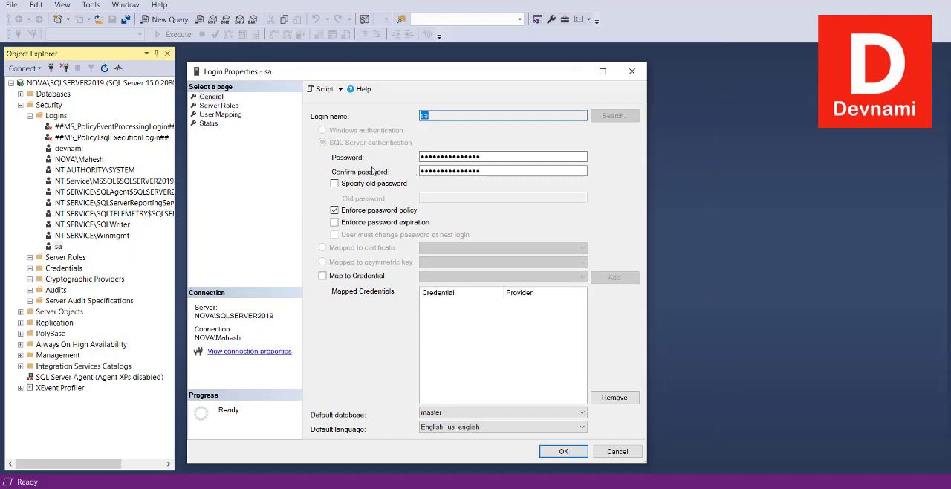
click(489, 156)
double_click(489, 156)
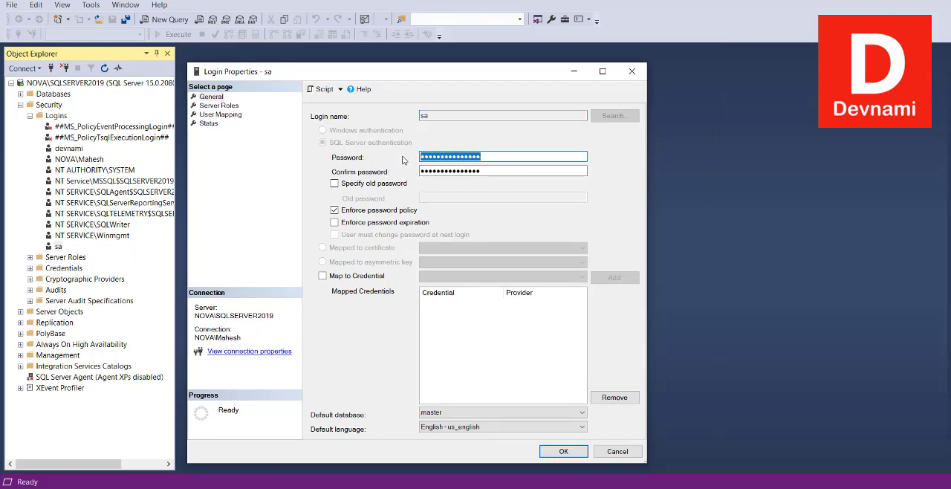
double_click(480, 170)
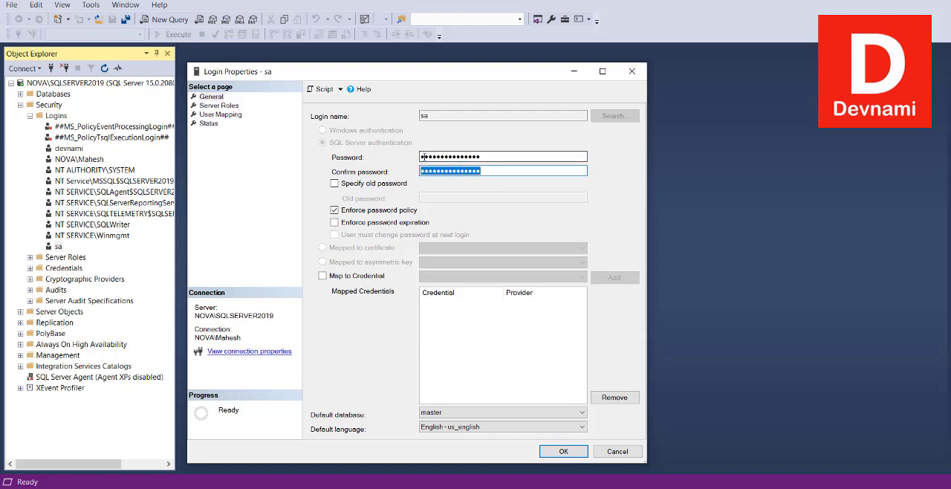
click(498, 157)
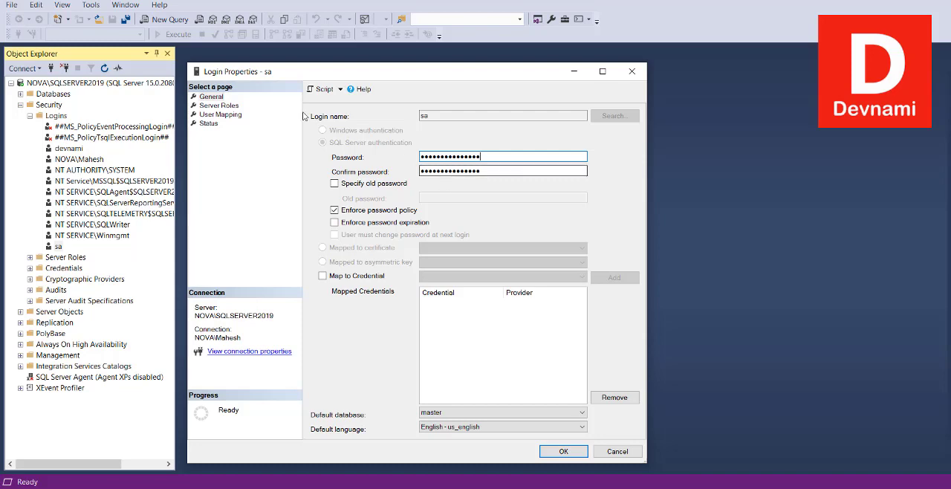
- Review the sa login's server roles, user mapping and status settings, and close its properties without saving
click(222, 98)
click(223, 109)
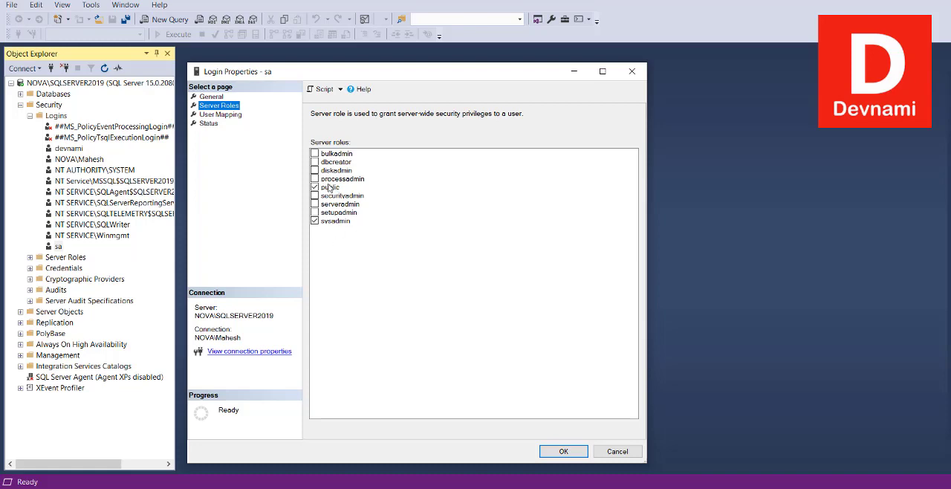
click(215, 114)
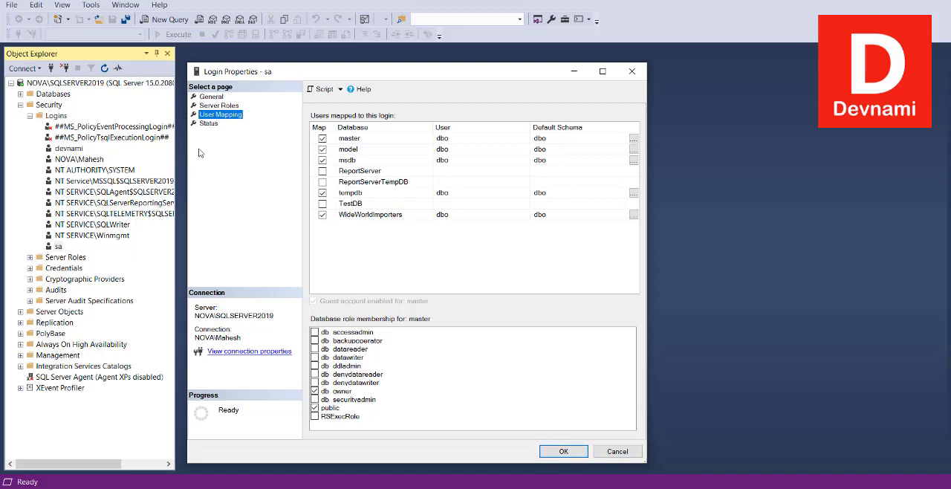
click(209, 124)
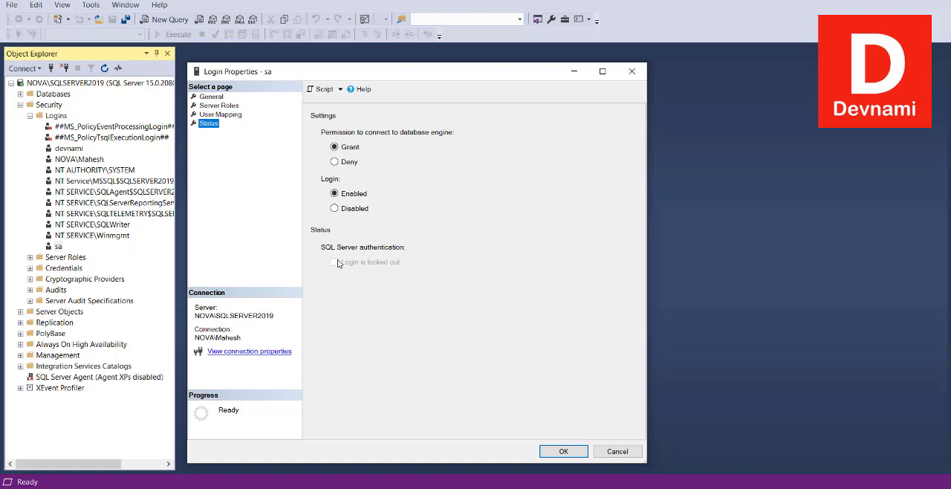
click(211, 97)
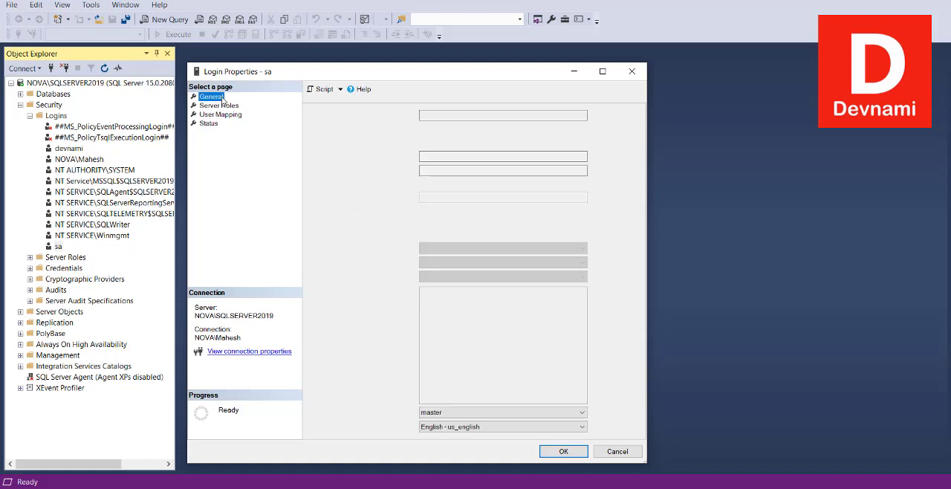
click(617, 452)
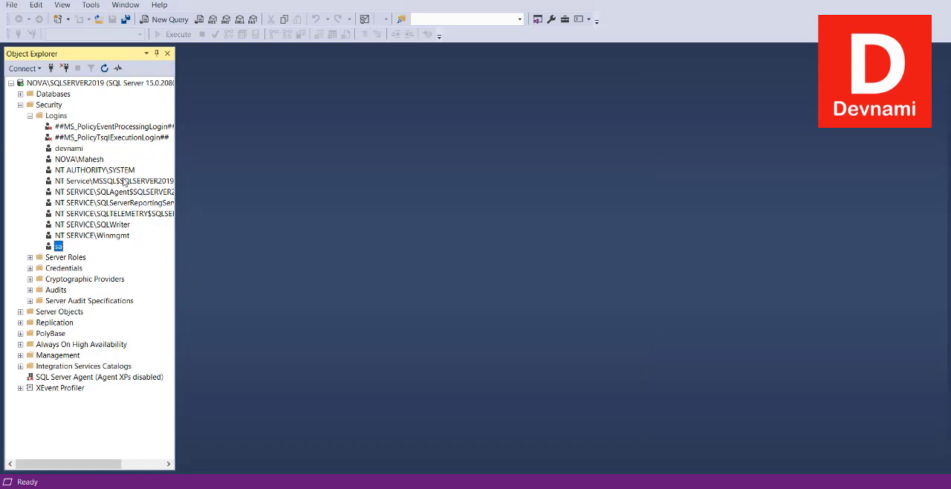
- Start a new login under the server's Logins folder, using SQL Server authentication and the login name devpress
click(57, 117)
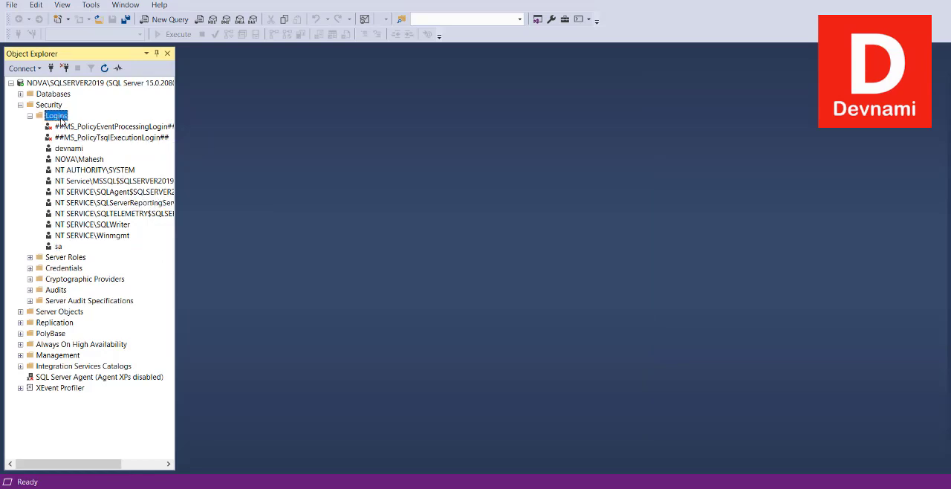
click(43, 105)
click(56, 116)
right_click(56, 117)
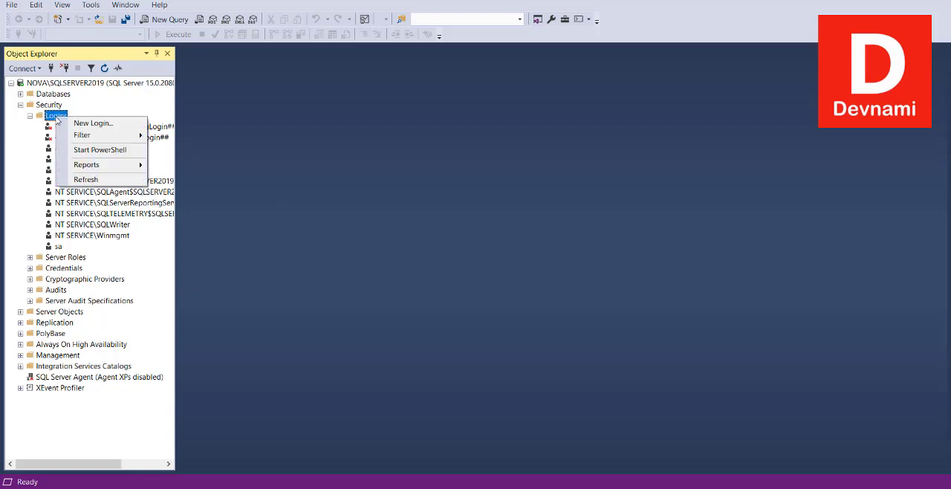
click(92, 124)
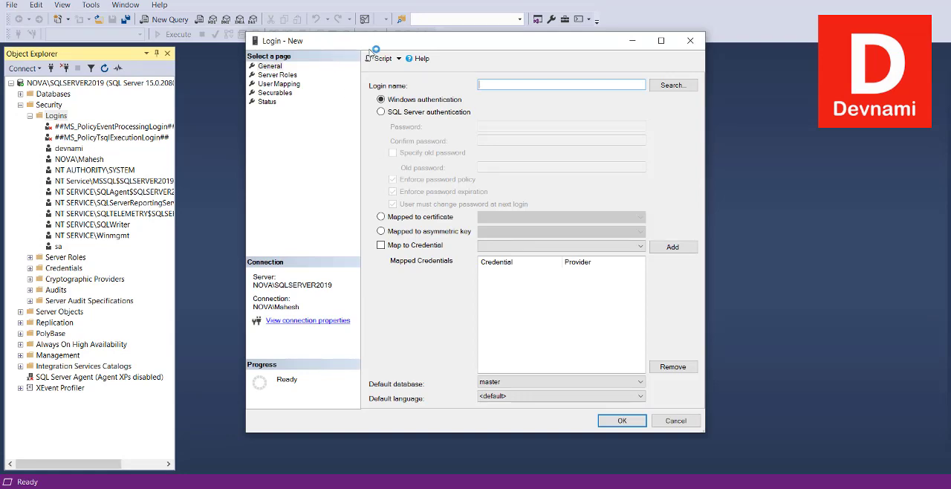
drag(370, 45, 338, 66)
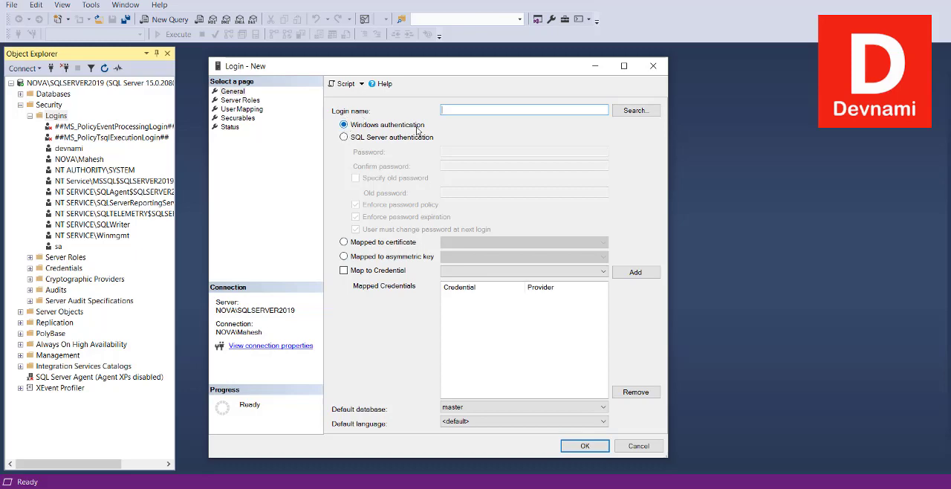
click(343, 137)
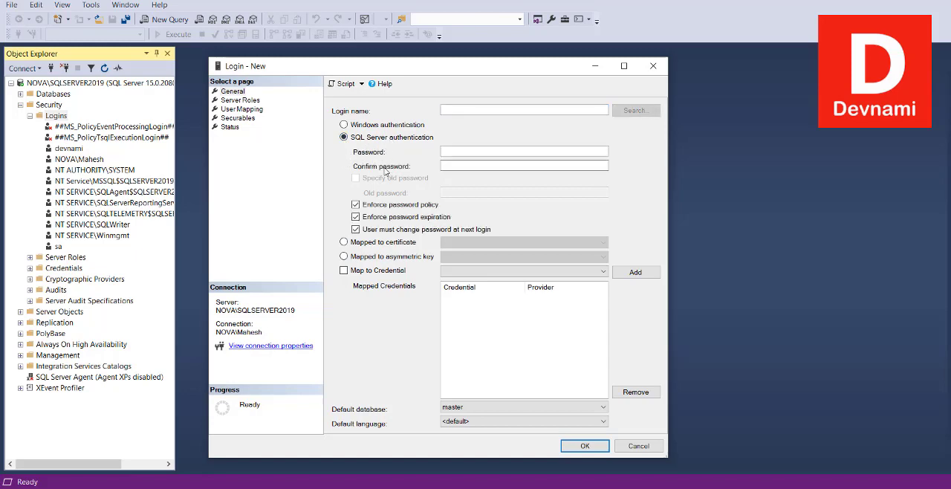
click(451, 111)
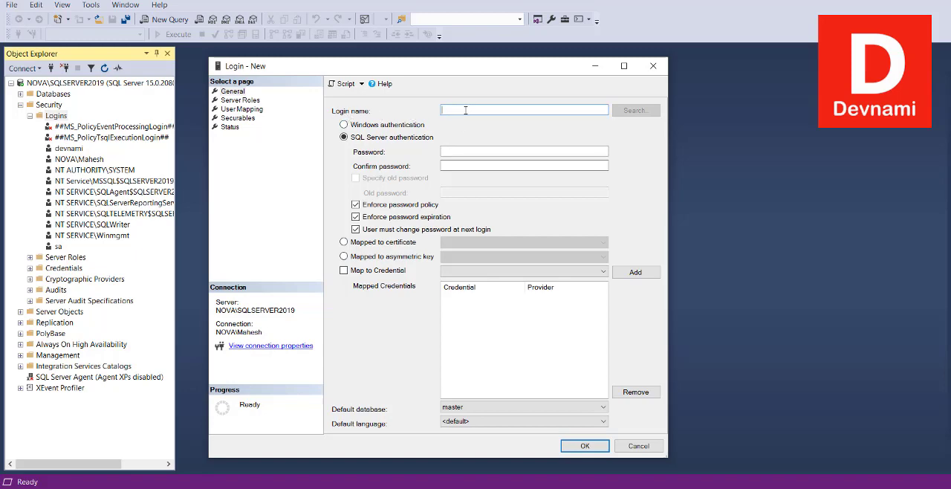
text(devpress)
- Enter and confirm the new login's password, and turn off the forced password change at next login
click(468, 152)
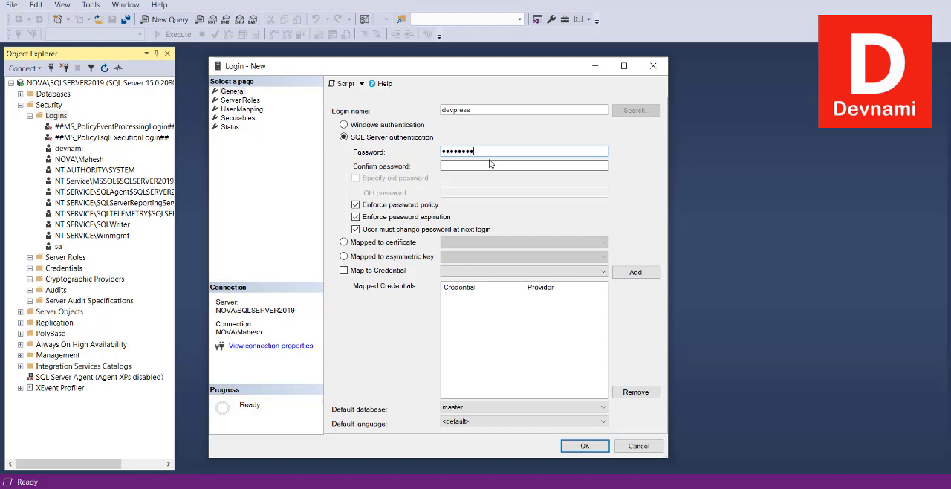
click(487, 165)
text(devp)
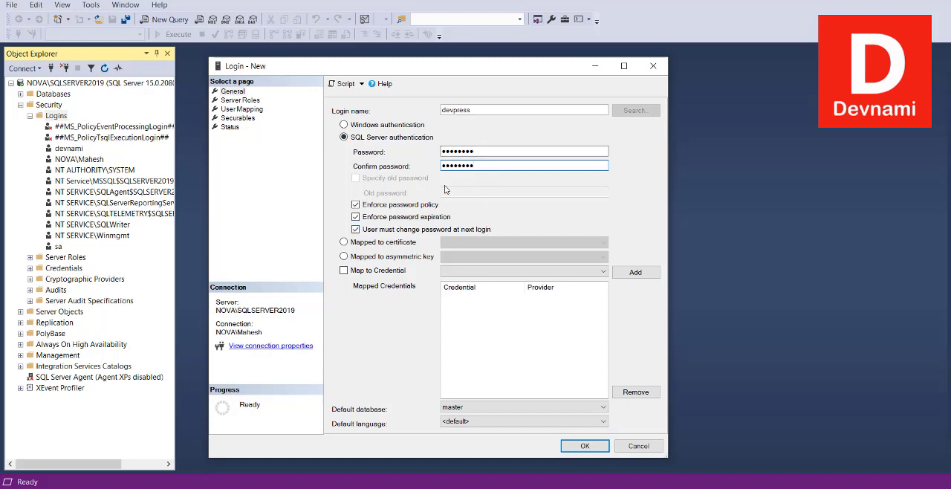
click(356, 230)
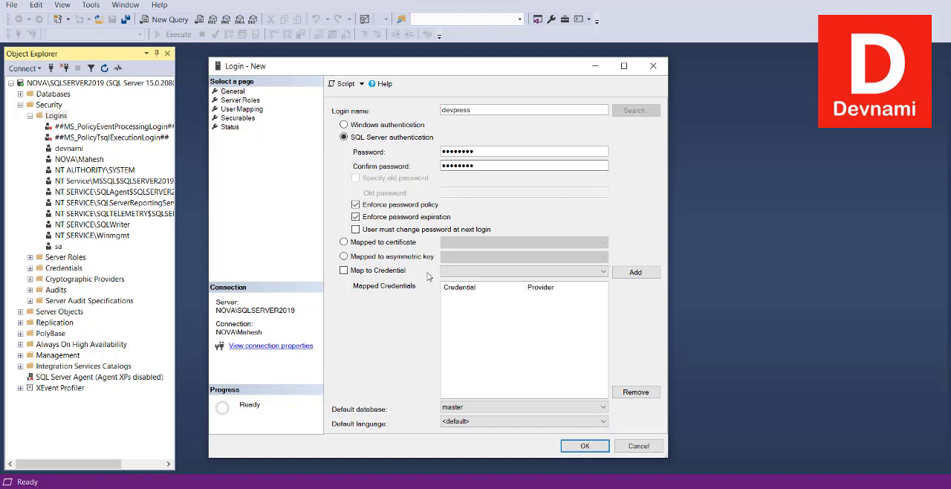
click(378, 275)
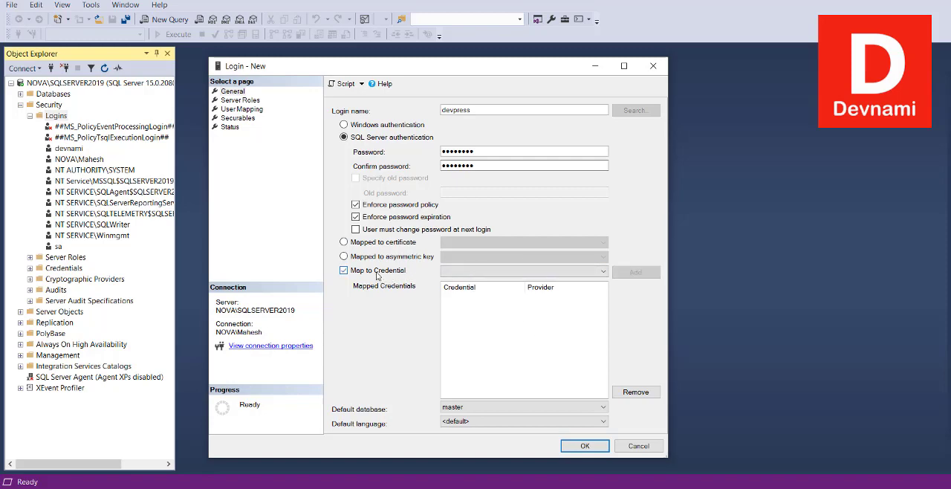
click(377, 275)
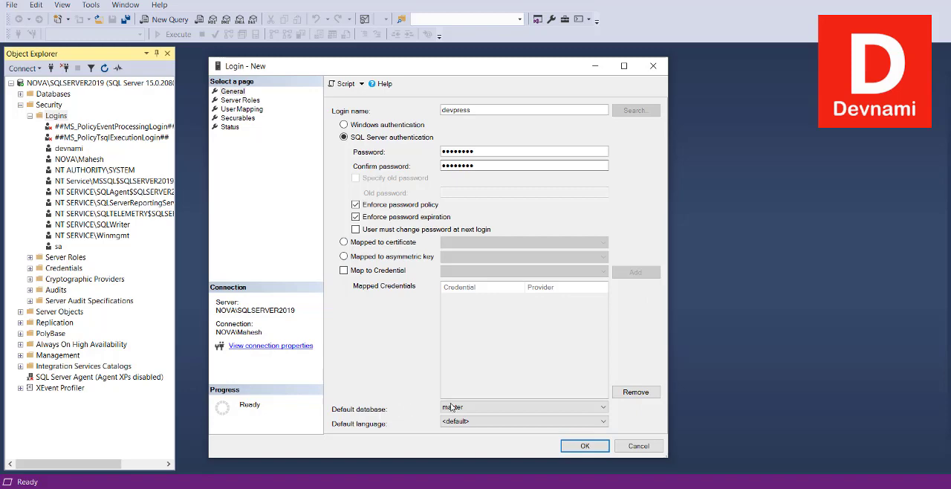
click(474, 407)
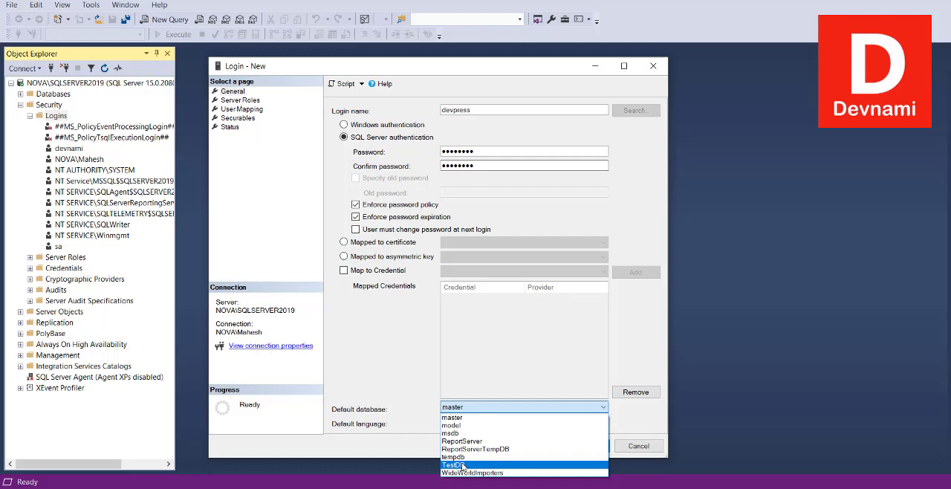
click(410, 413)
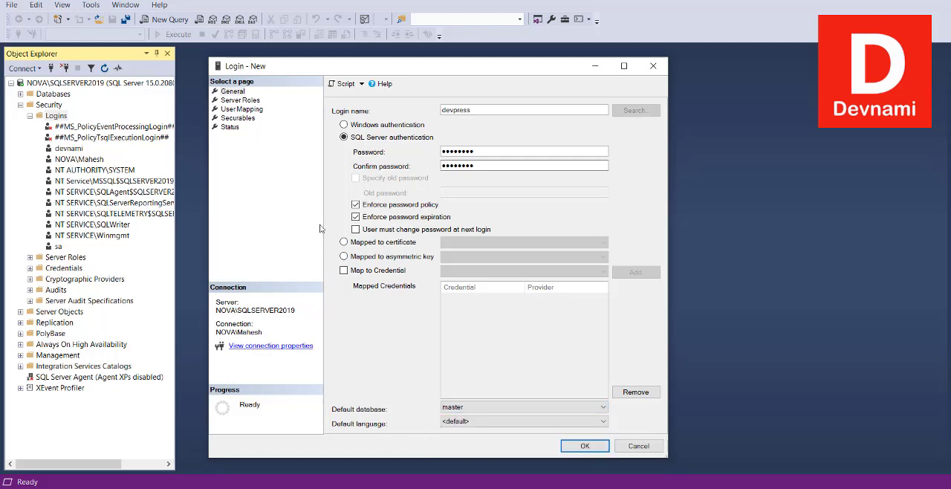
- Assign the dbcreator, serveradmin and sysadmin server roles to the new devpress login
click(242, 101)
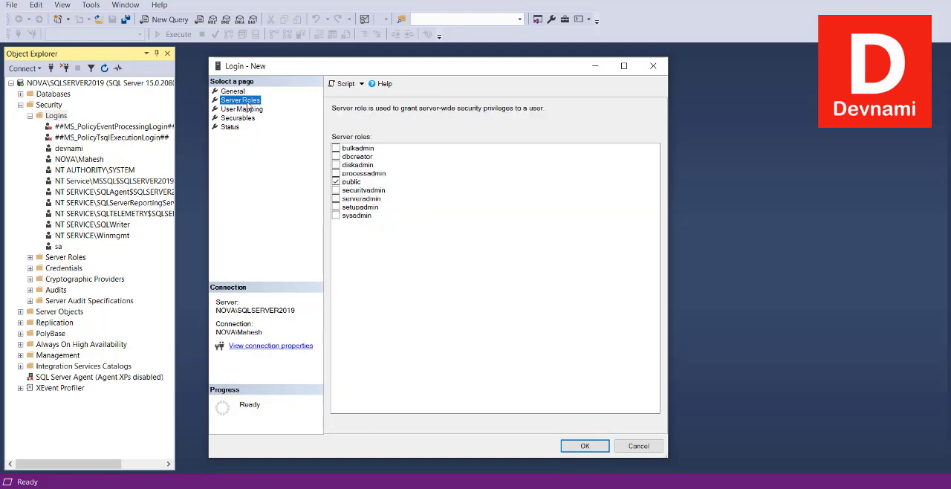
click(337, 156)
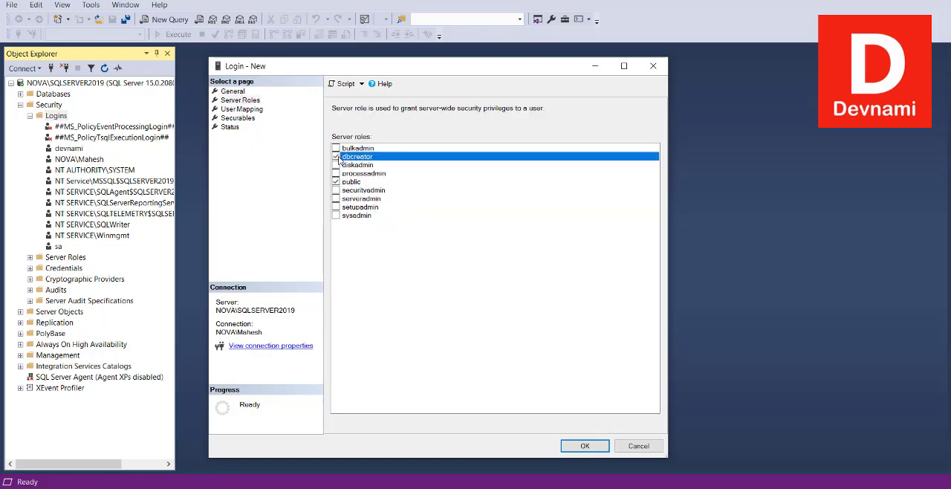
click(336, 198)
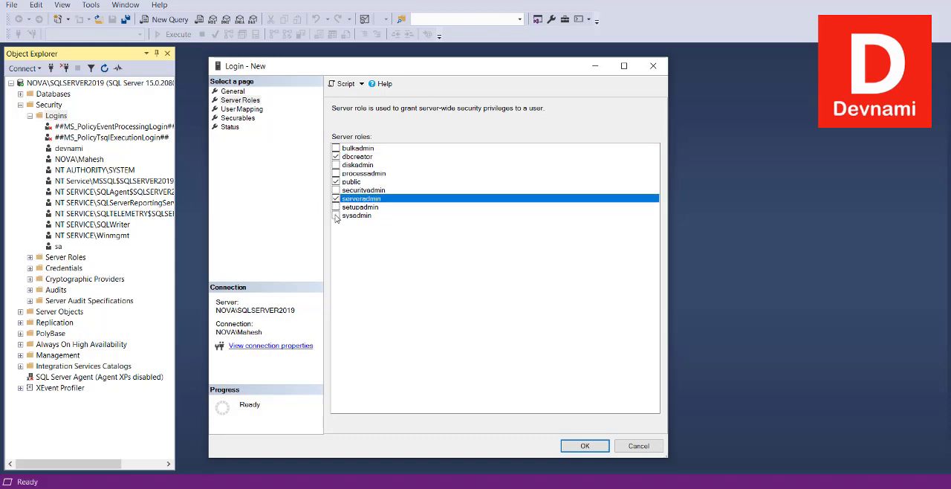
click(336, 216)
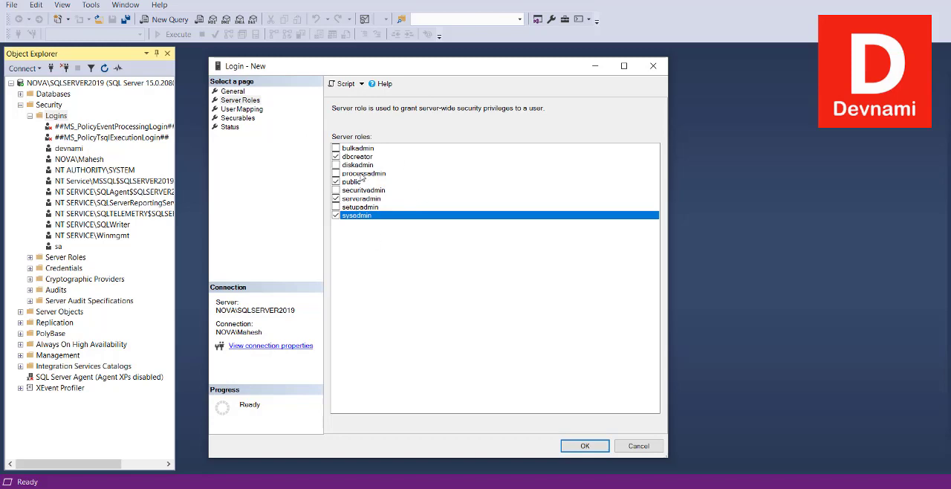
- Map the devpress login to the WideWorldImporters, TestDB and tempdb databases
click(257, 111)
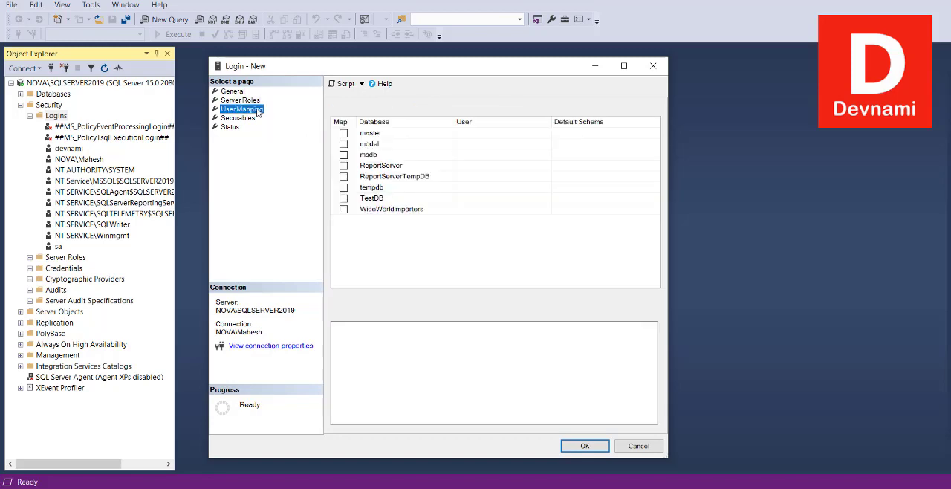
click(344, 211)
click(344, 199)
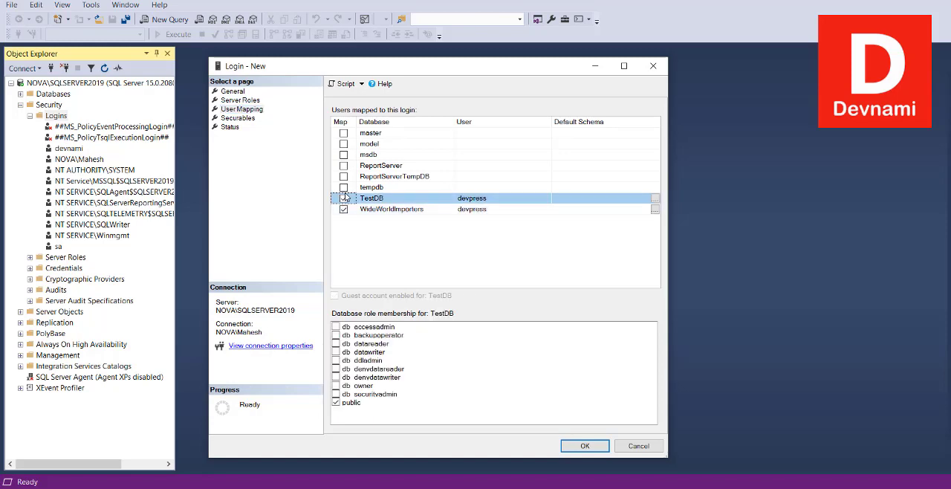
click(344, 187)
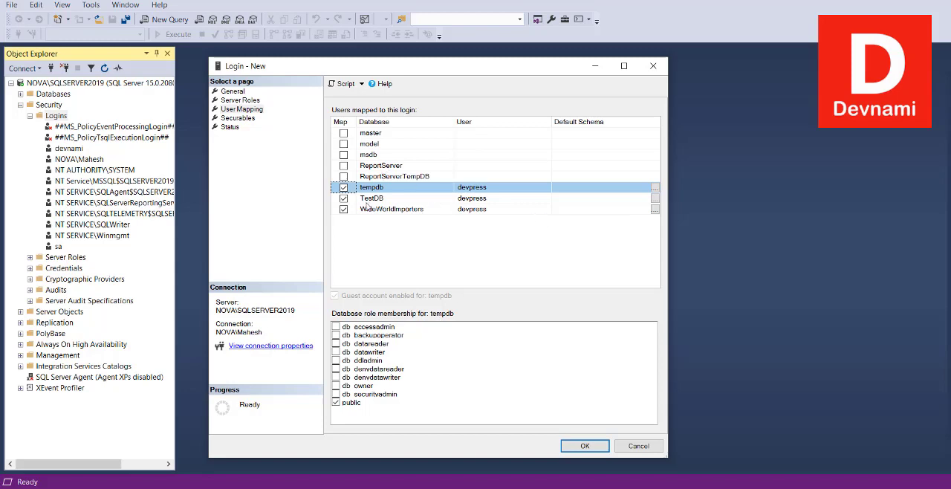
- Review the new login's securables and status settings, turn off password expiration enforcement, and create the login
click(248, 119)
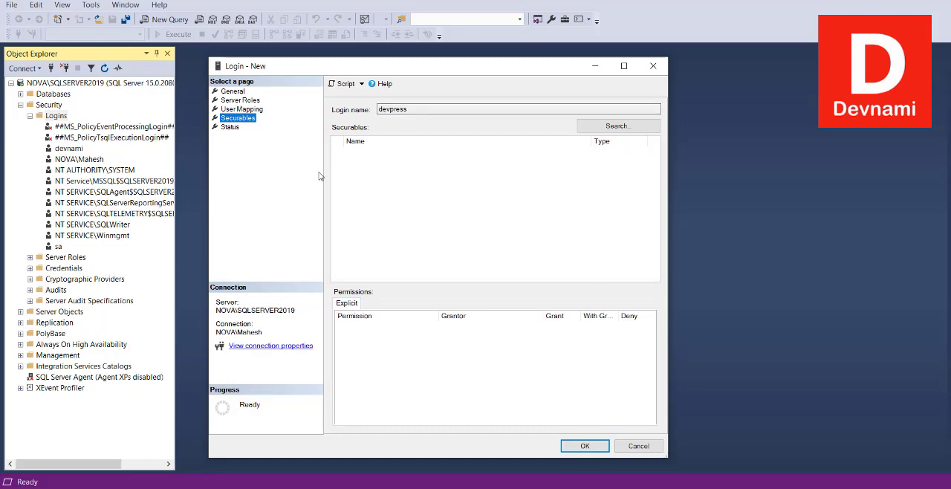
click(231, 128)
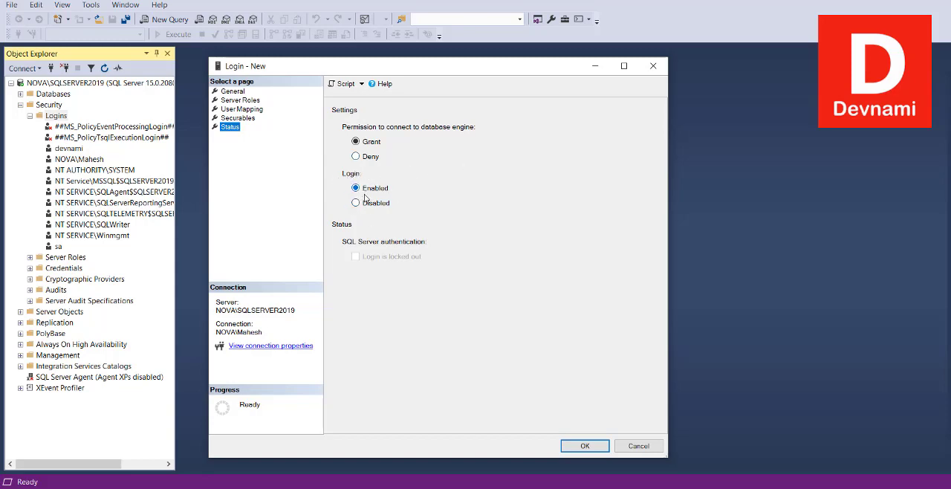
click(233, 92)
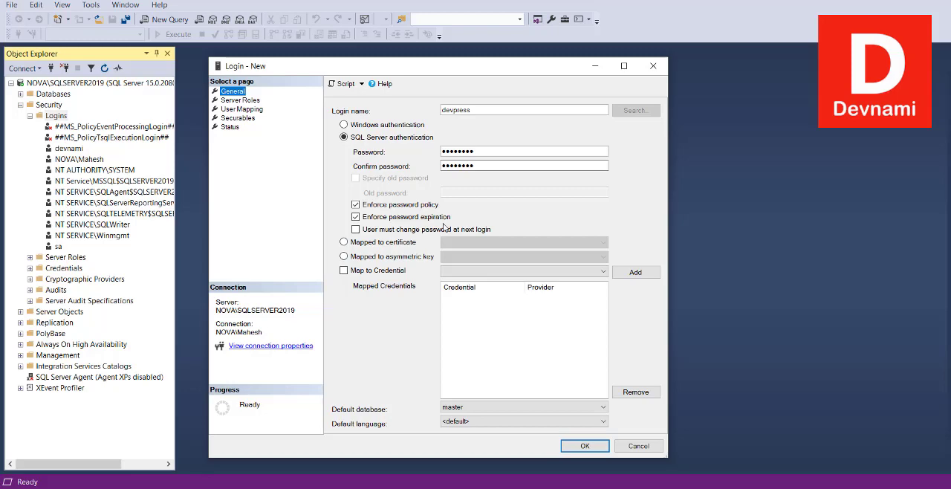
click(410, 218)
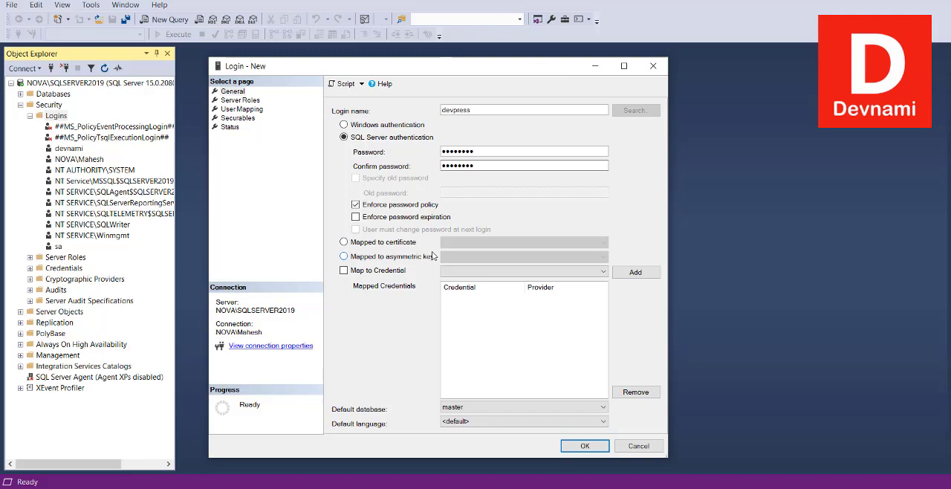
click(576, 446)
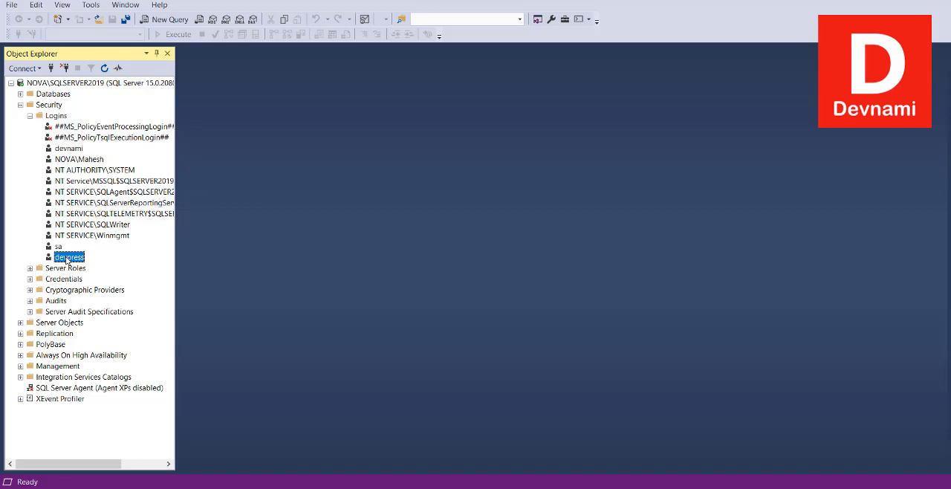
- Connect to NOVA\SQLSERVER2019 using SQL Server Authentication with the devpress login and its password
click(51, 69)
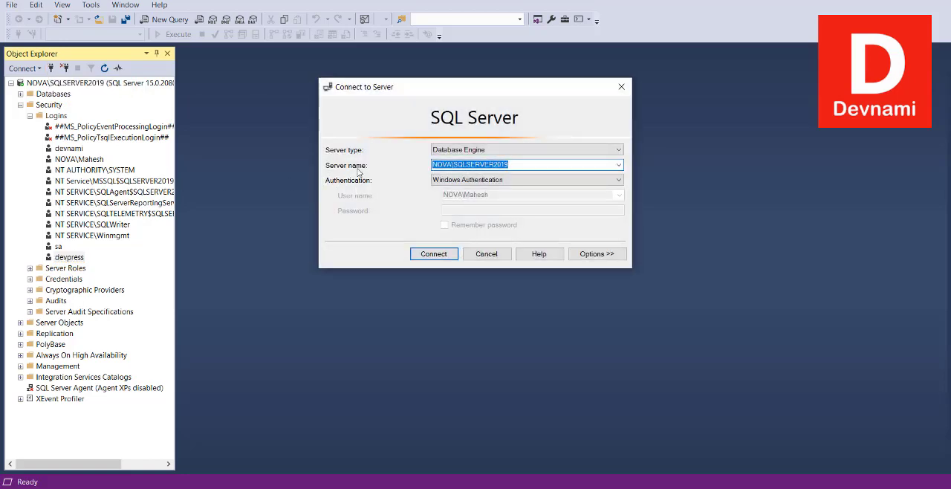
click(465, 181)
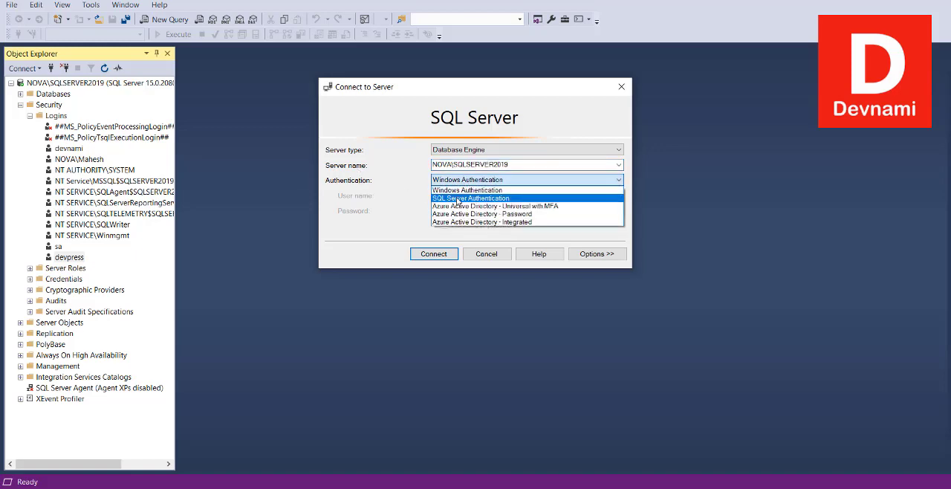
click(454, 199)
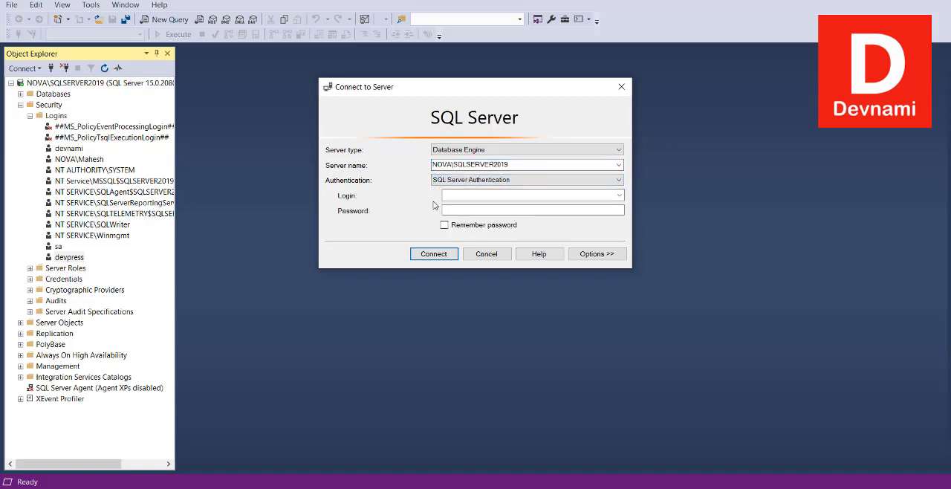
click(460, 194)
click(452, 210)
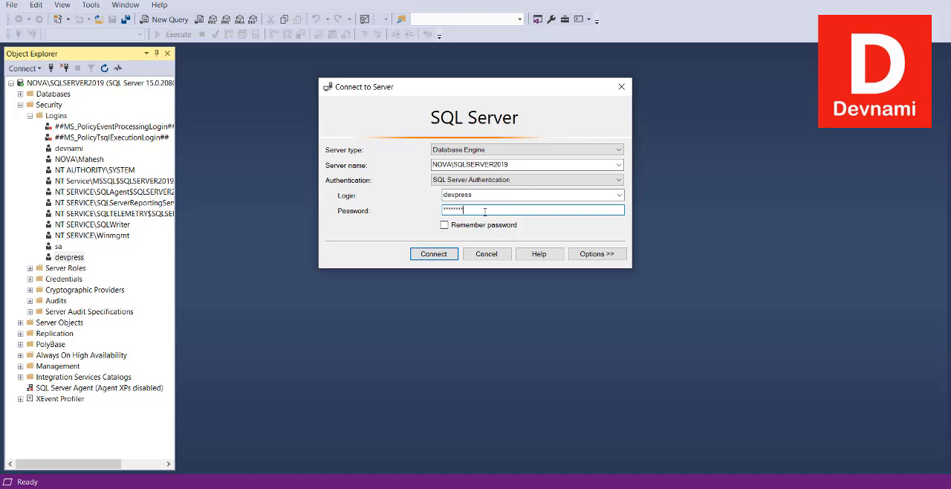
click(435, 254)
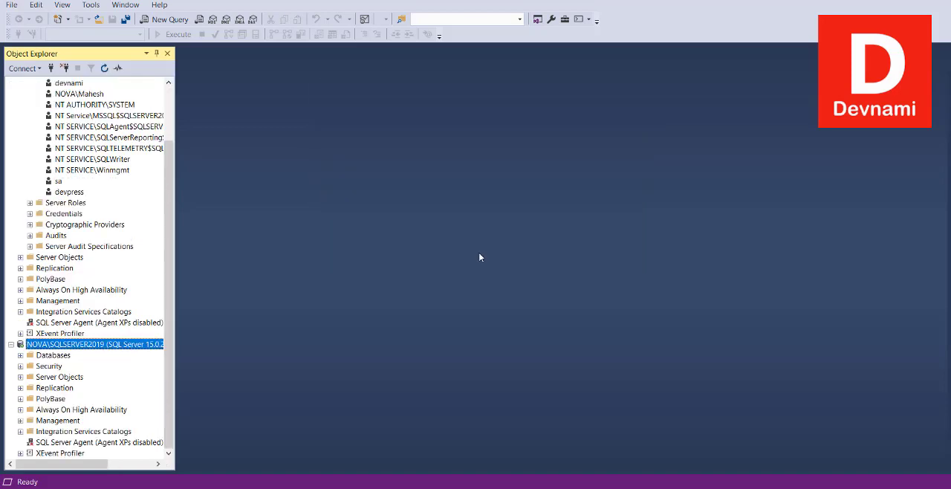
- Collapse the original Windows-authenticated server tree and widen Object Explorer to compare the login names of both connections
scroll(36, 219, up, 2)
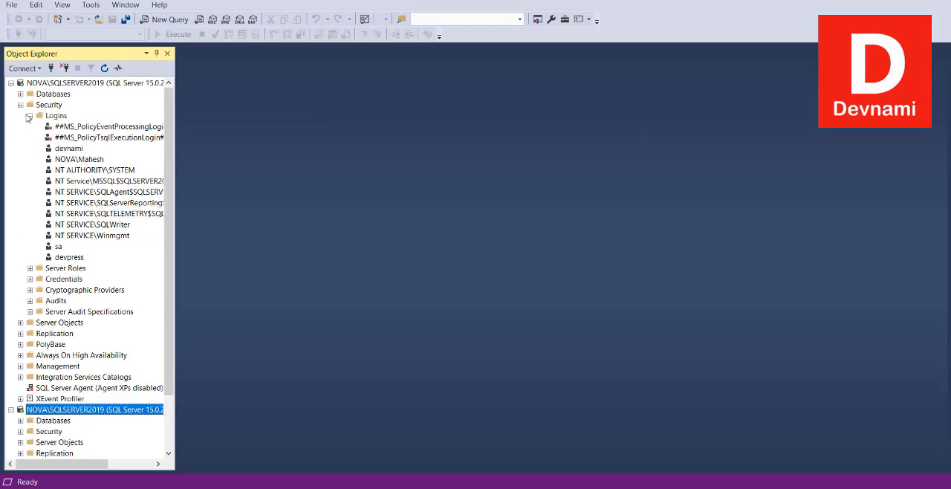
click(30, 116)
click(20, 104)
click(10, 82)
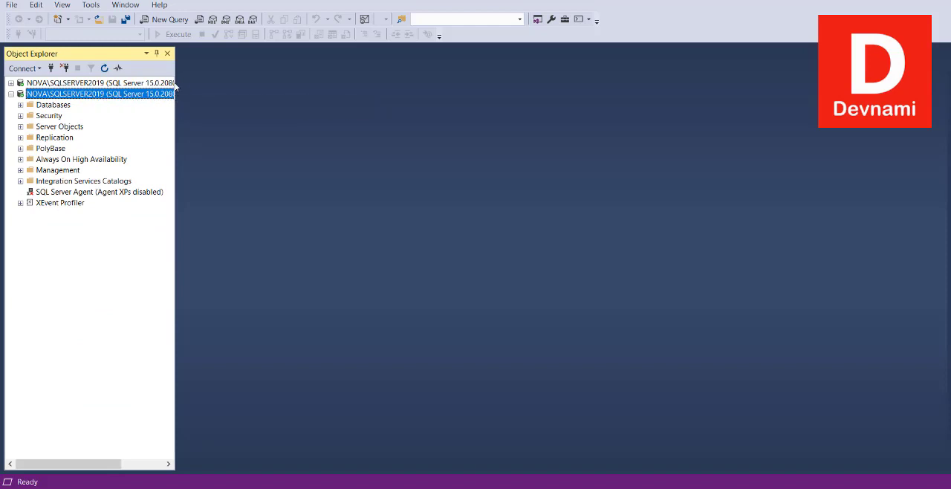
drag(177, 80, 224, 79)
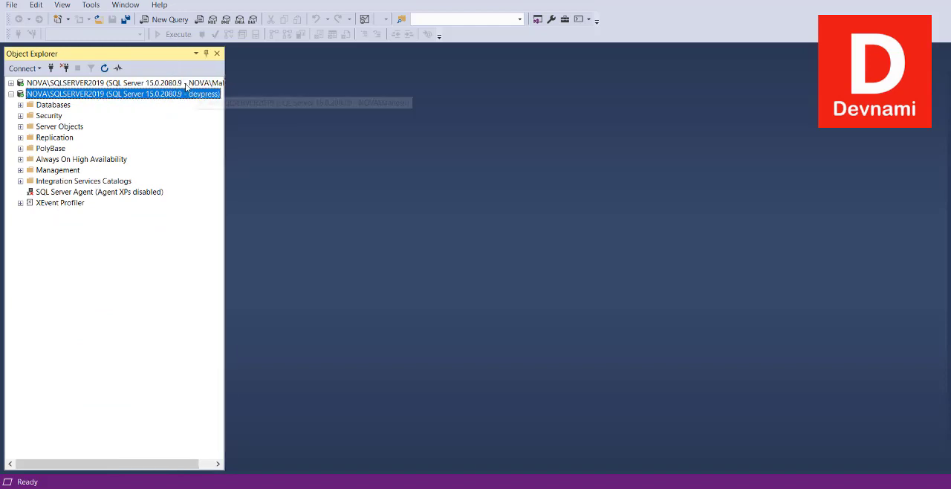
click(186, 83)
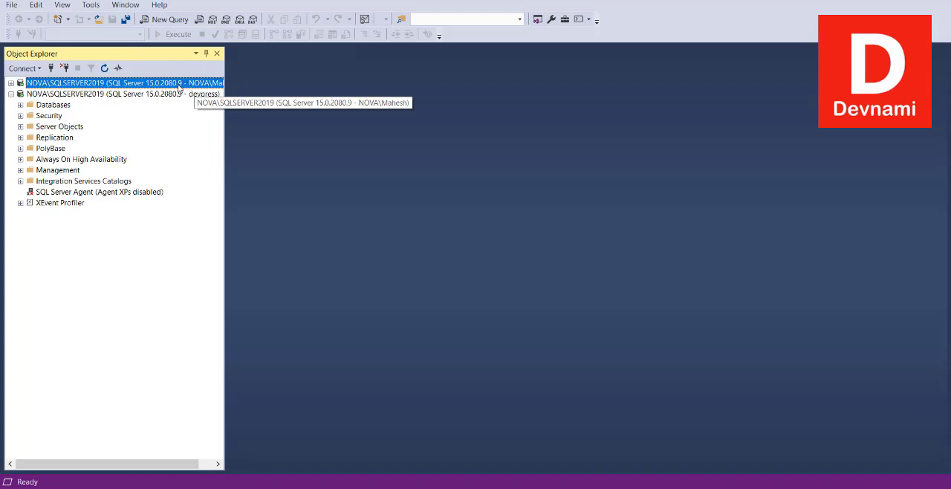
click(137, 94)
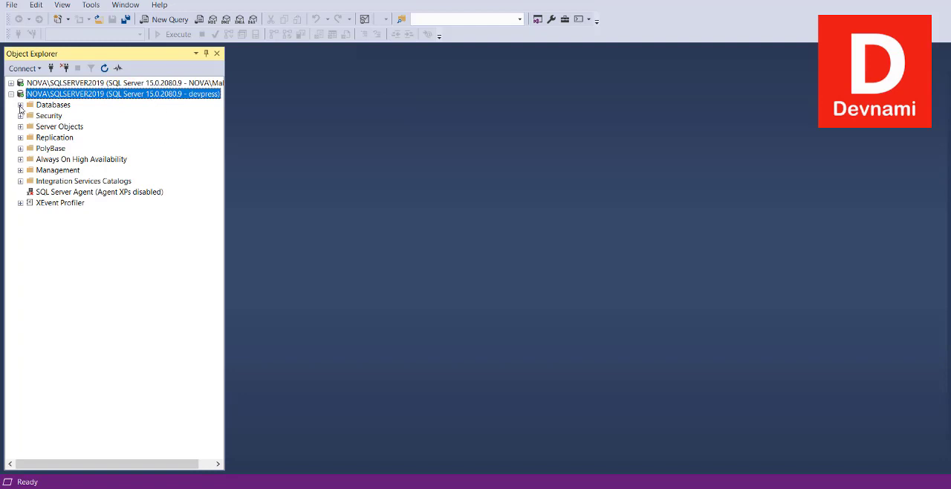
- Compare the databases available under the devpress connection with those under the Windows-authenticated connection
click(20, 105)
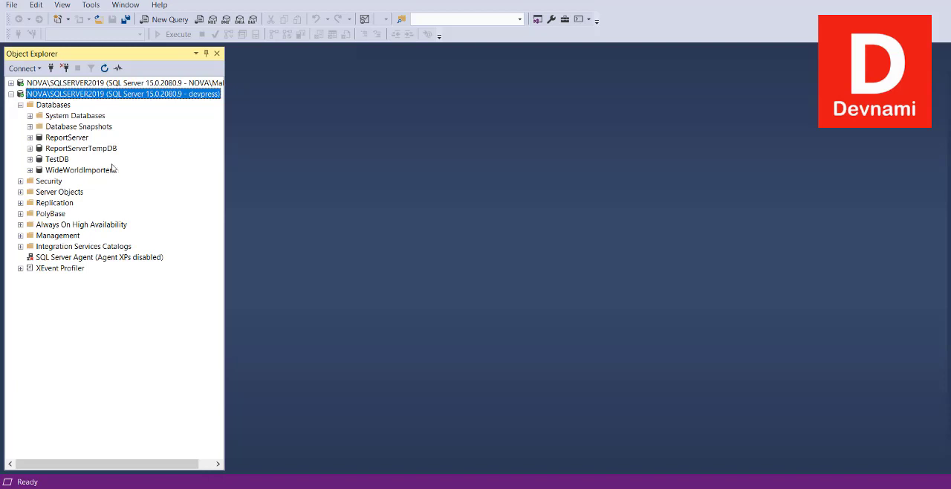
click(10, 93)
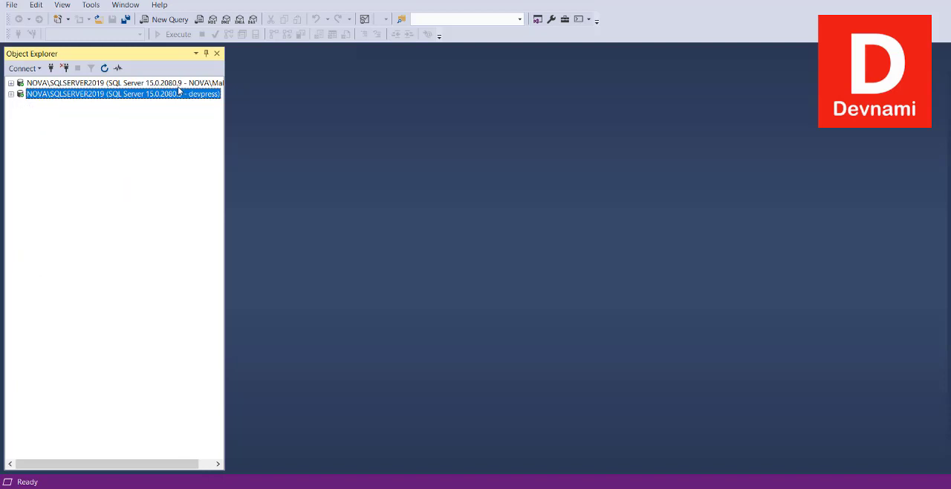
click(10, 83)
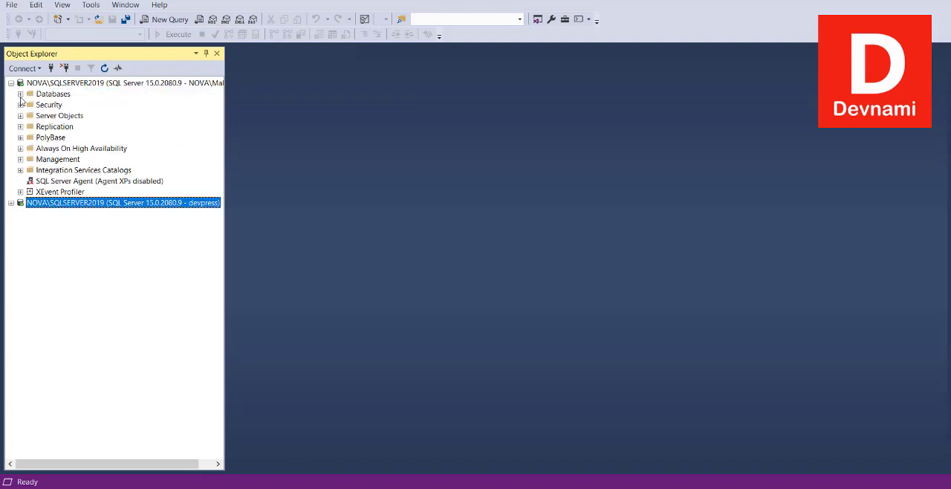
click(20, 95)
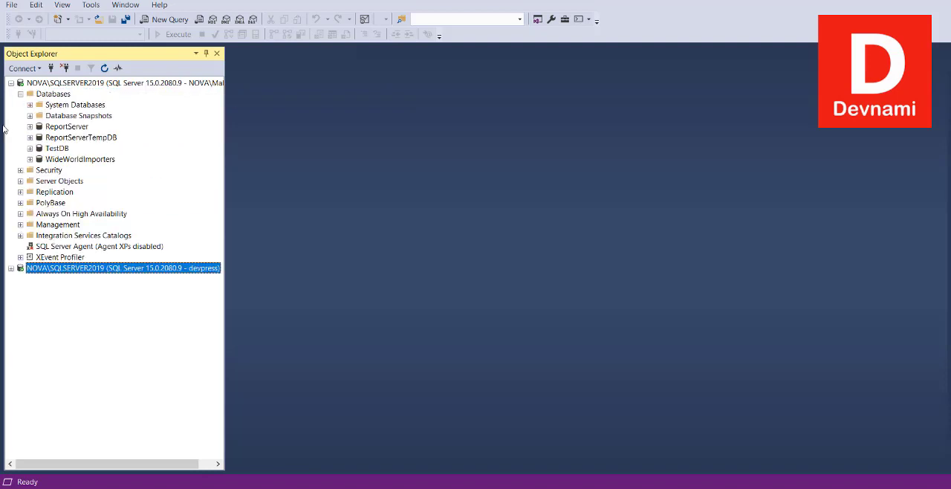
click(20, 94)
- Refresh the devpress login in the Windows-authenticated connection's Logins folder and open its properties
click(20, 105)
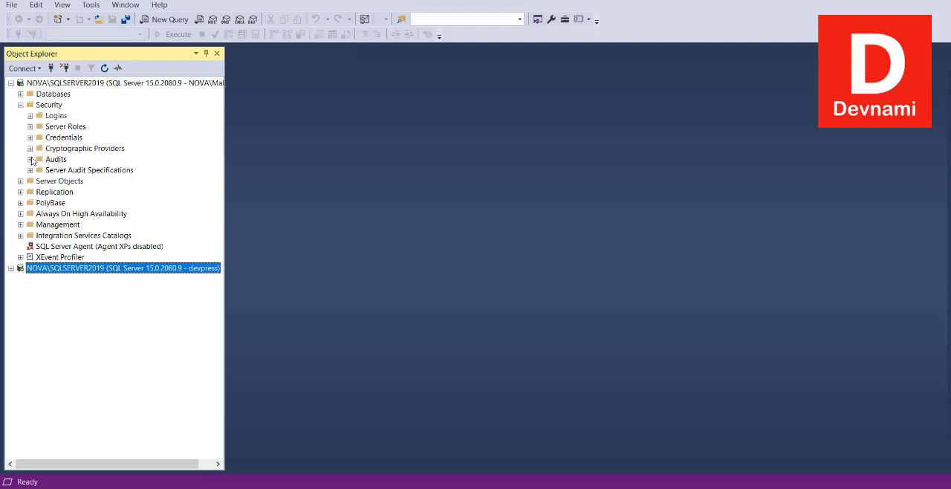
click(30, 116)
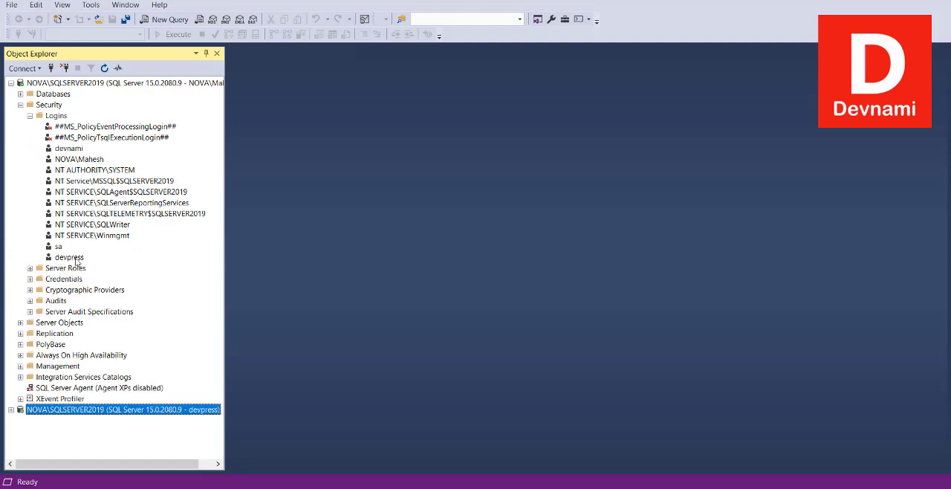
right_click(76, 259)
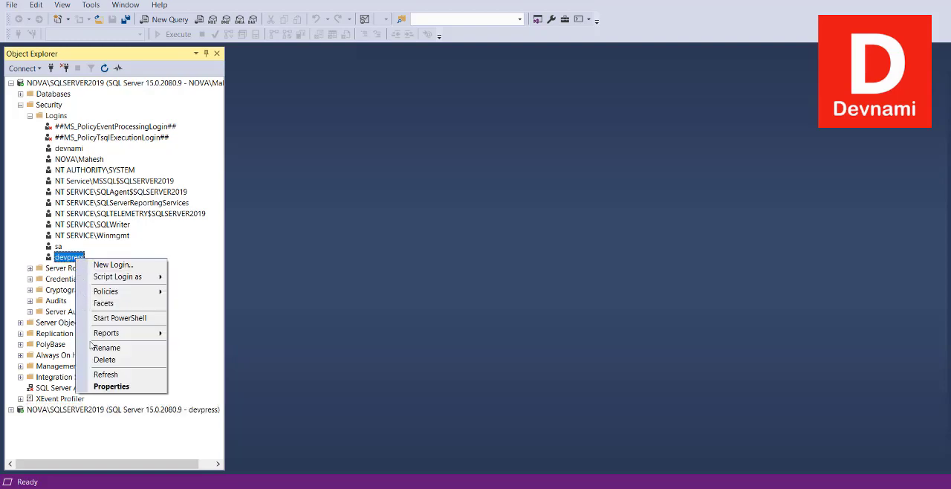
click(105, 375)
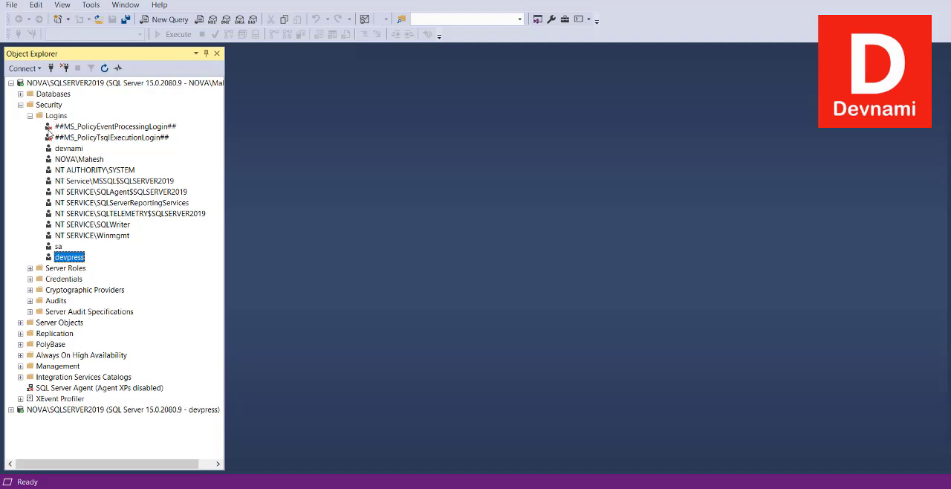
right_click(78, 257)
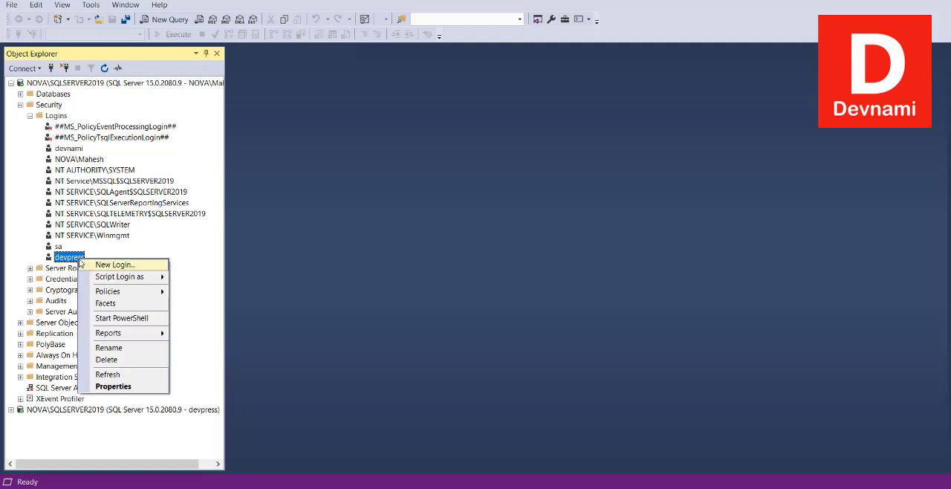
click(93, 387)
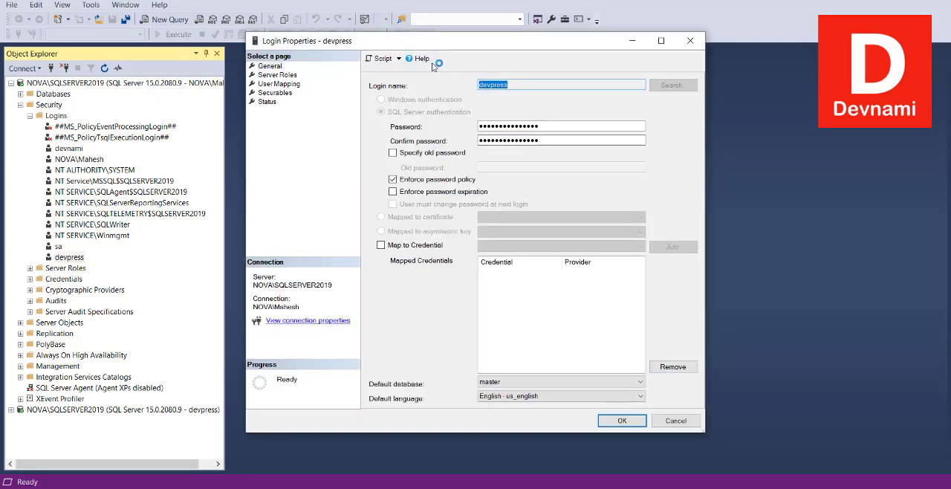
drag(437, 37, 435, 55)
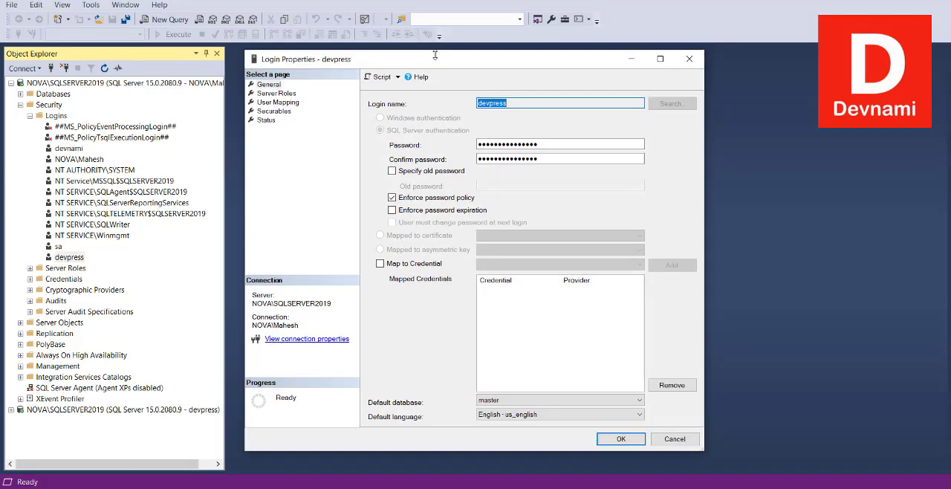
- Examine the database, packet size, timeout, encryption, product and collation entries in the connection properties, and close them
click(285, 339)
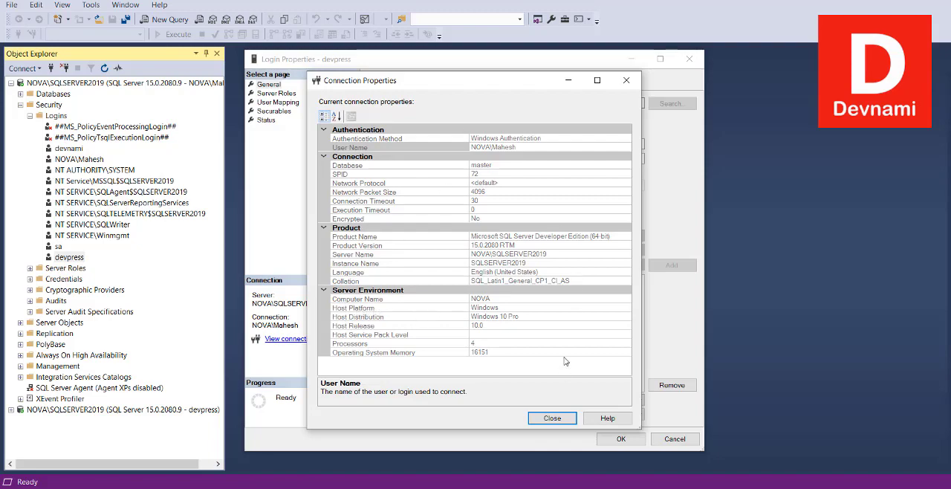
click(387, 166)
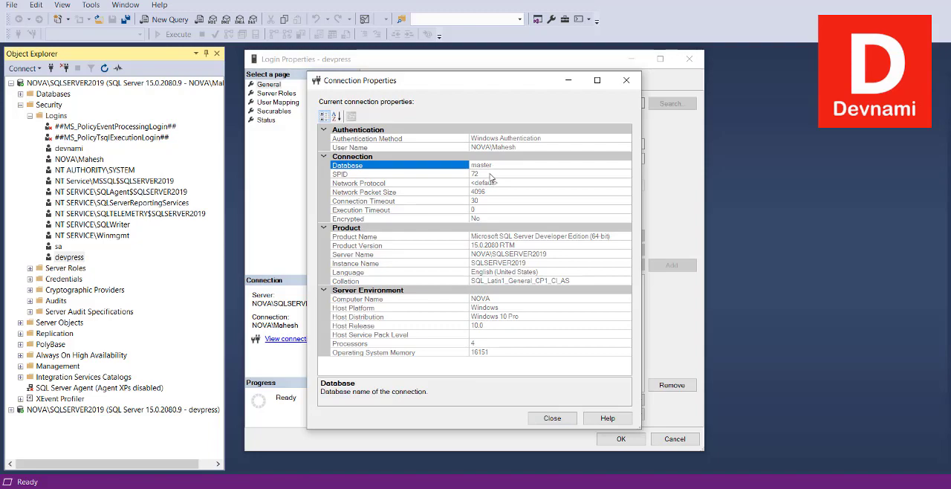
click(490, 175)
click(402, 193)
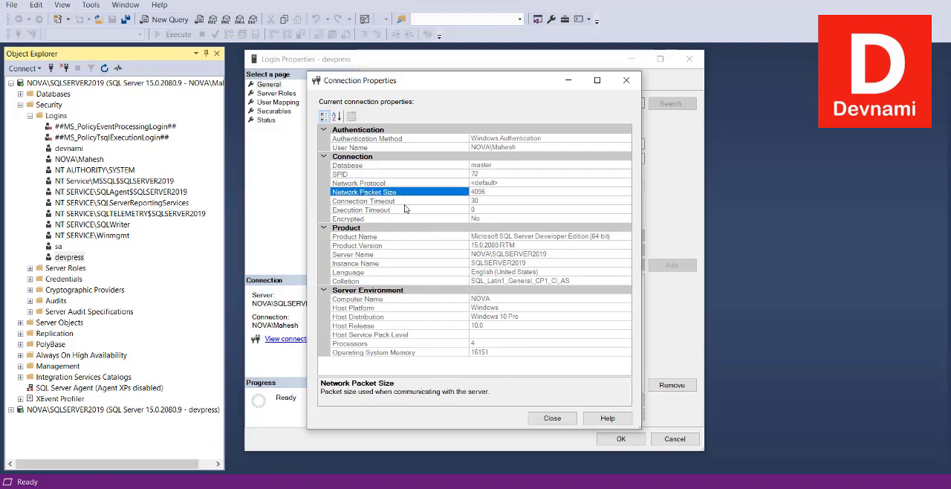
click(405, 208)
click(417, 220)
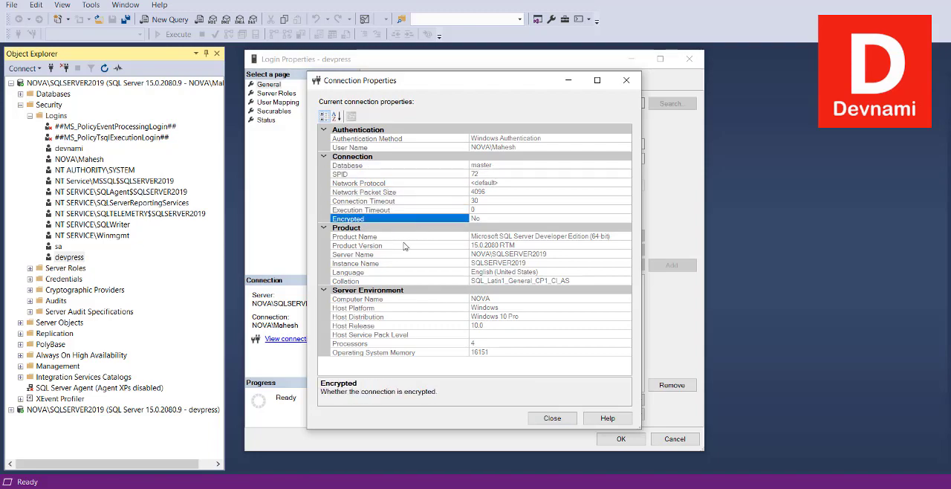
click(422, 239)
click(424, 261)
click(425, 280)
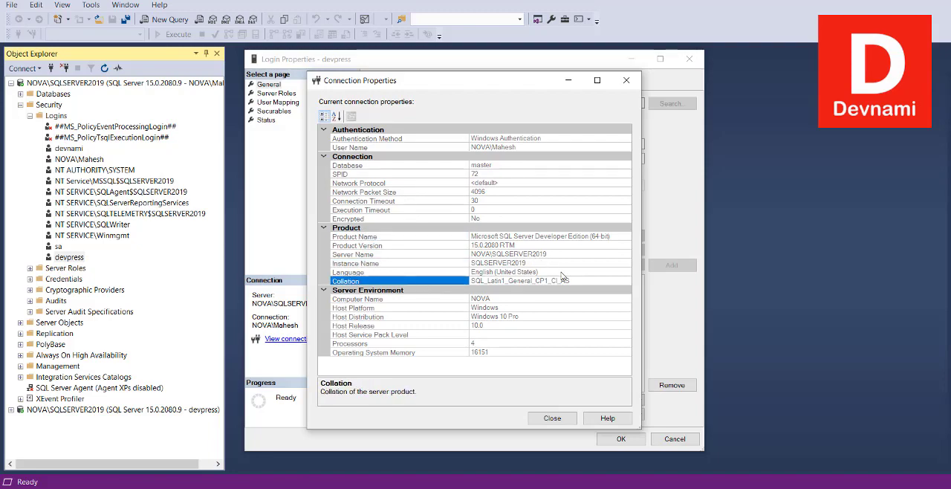
click(626, 80)
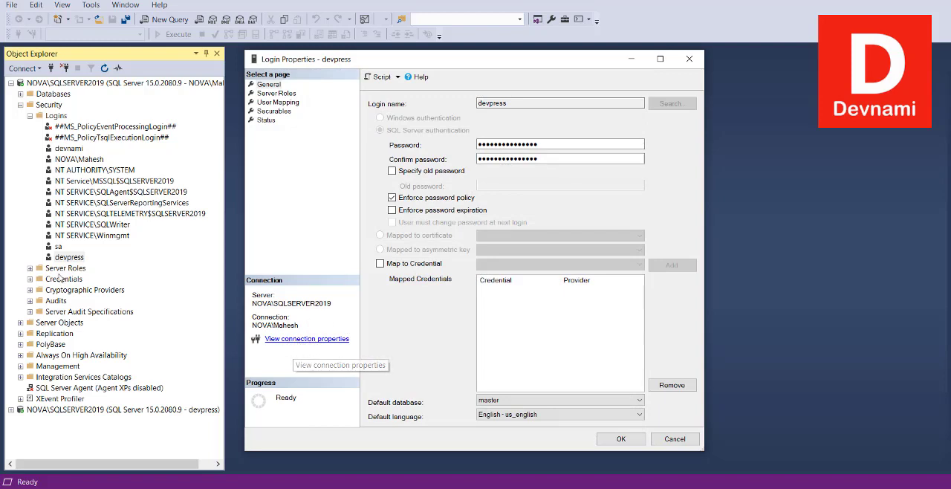
- Review the authentication method and user name in the connection properties, and close the devpress login properties without saving
click(303, 341)
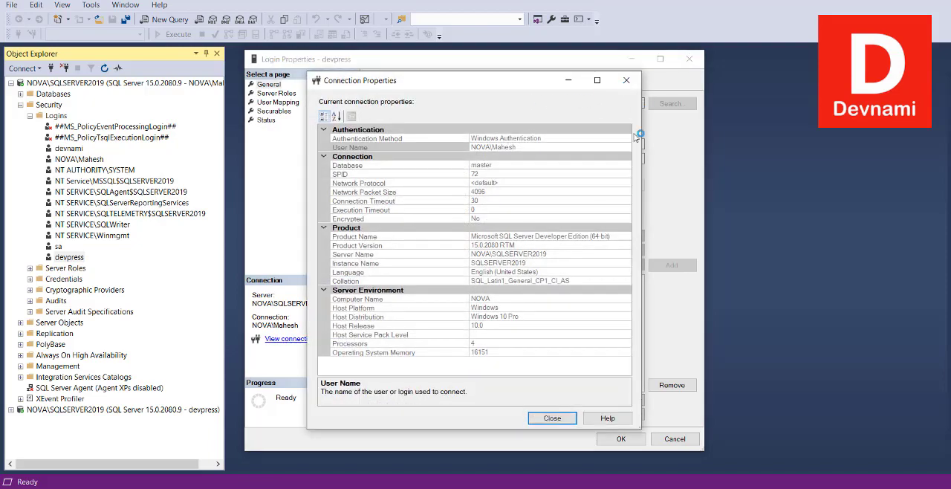
click(634, 79)
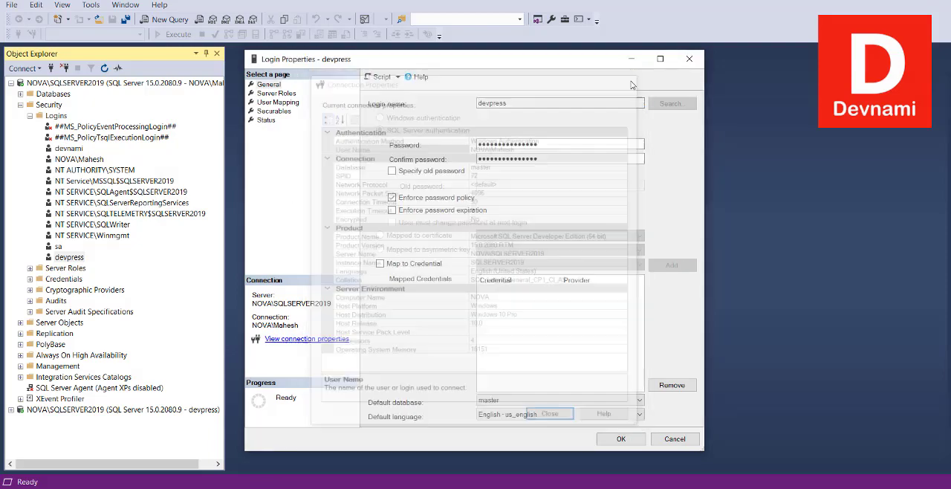
click(675, 439)
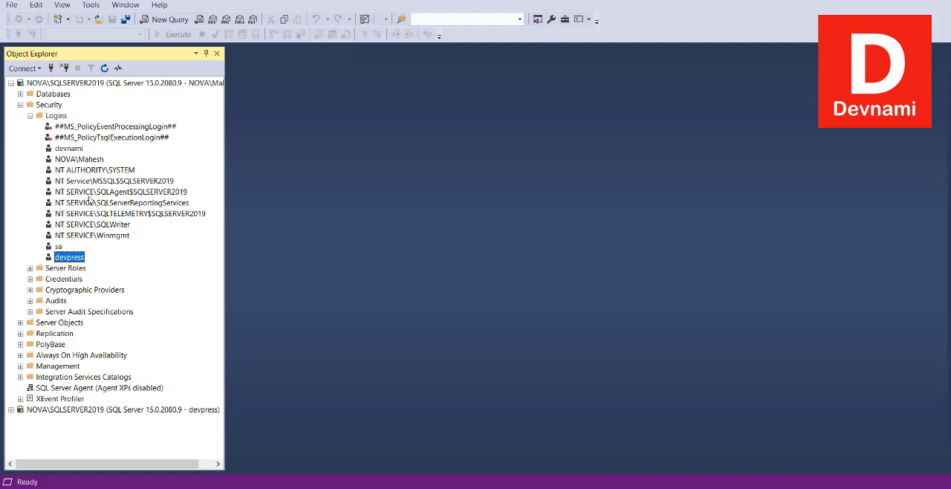
- Look through the policy, NT AUTHORITY and NT SERVICE logins in the Windows-authenticated connection's Logins folder
click(105, 128)
click(94, 170)
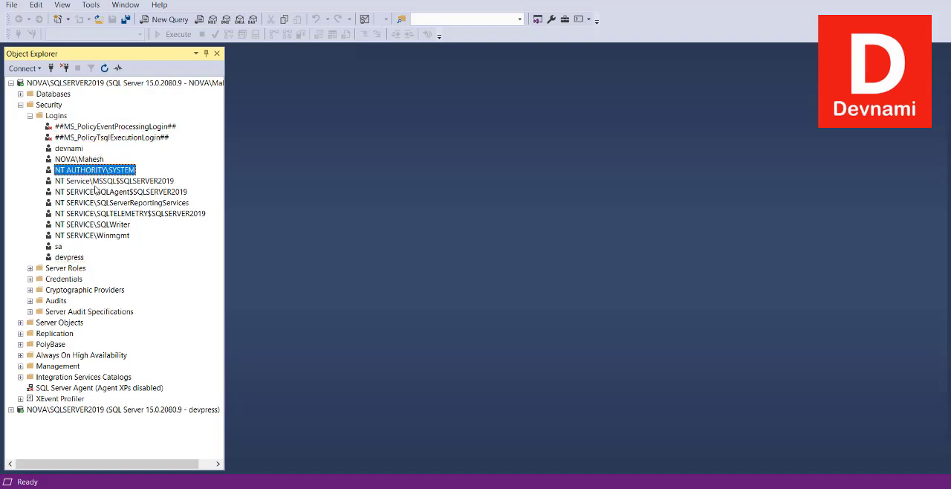
click(97, 182)
click(98, 172)
click(105, 226)
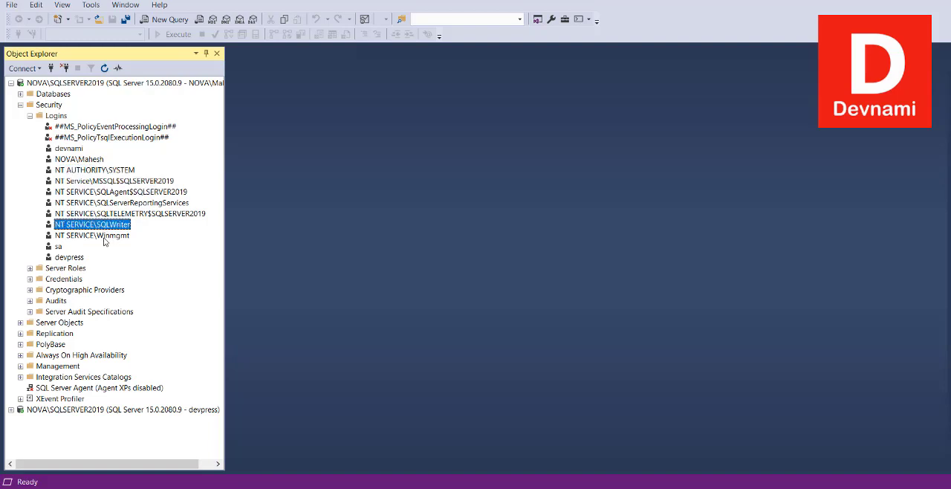
click(101, 237)
click(128, 216)
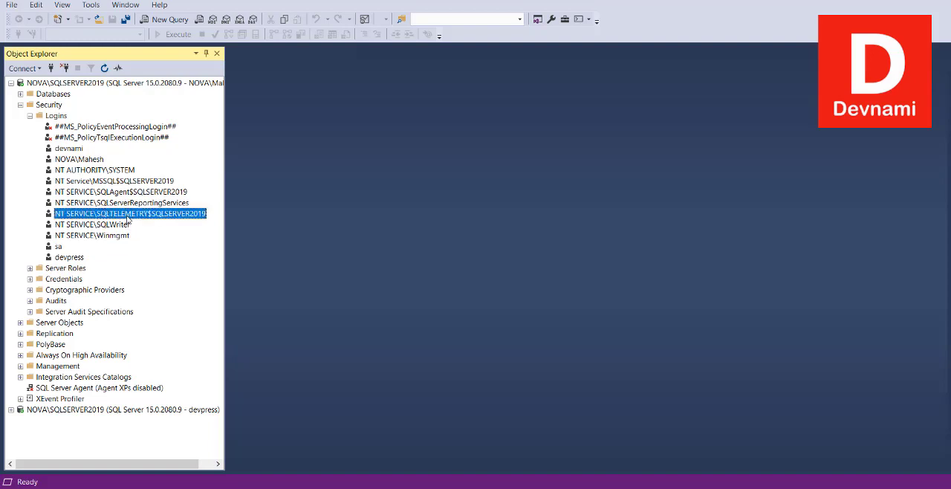
click(122, 204)
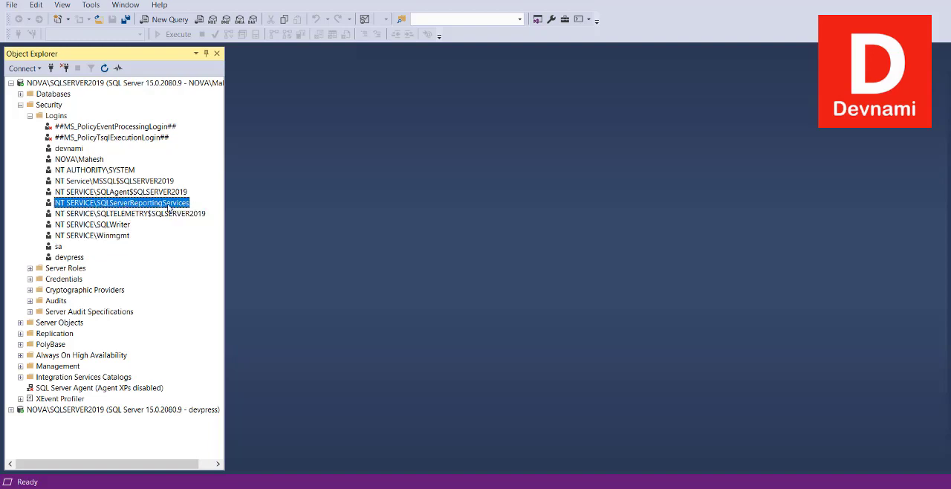
click(127, 194)
click(127, 183)
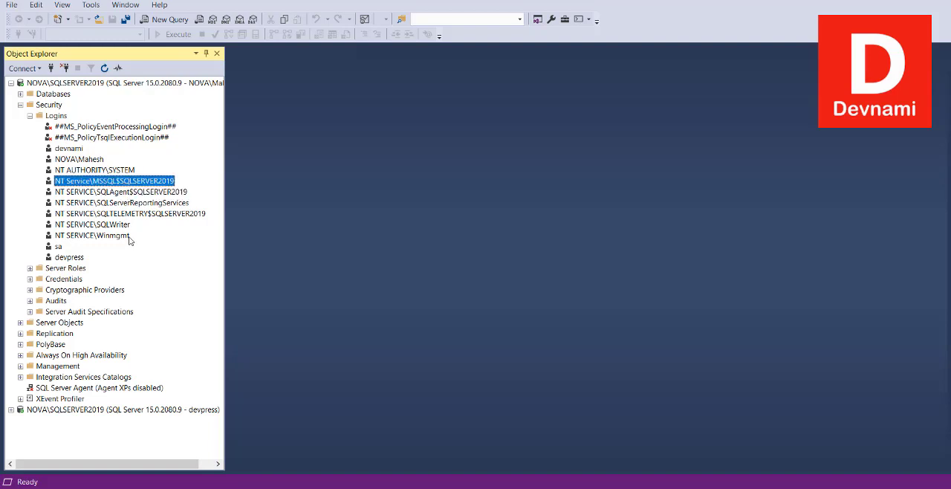
click(144, 203)
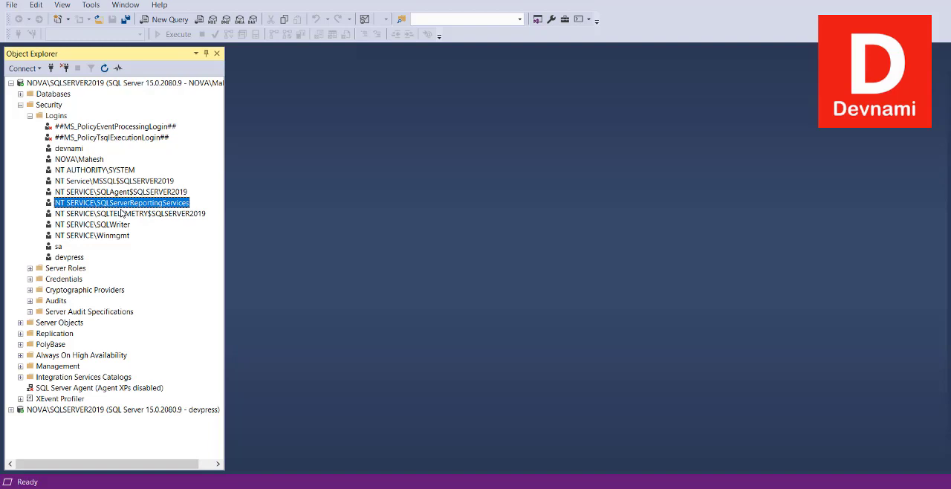
click(99, 181)
click(100, 171)
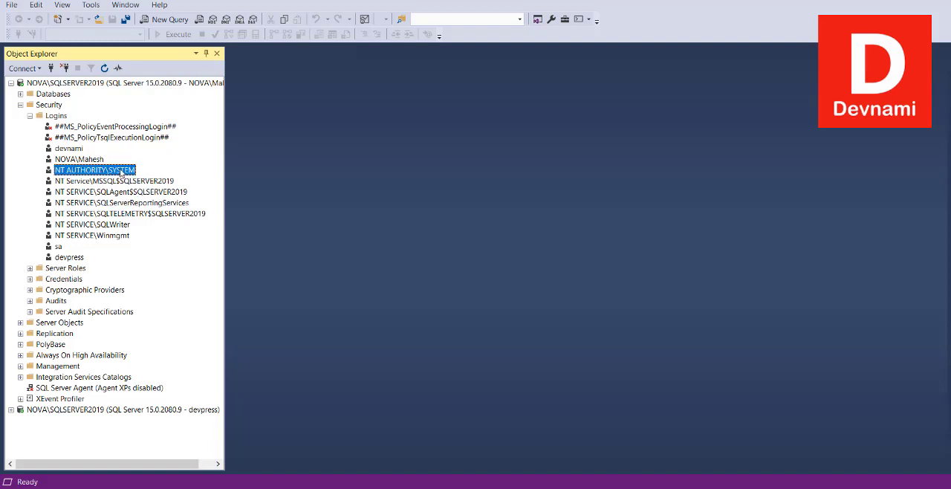
click(114, 236)
click(116, 224)
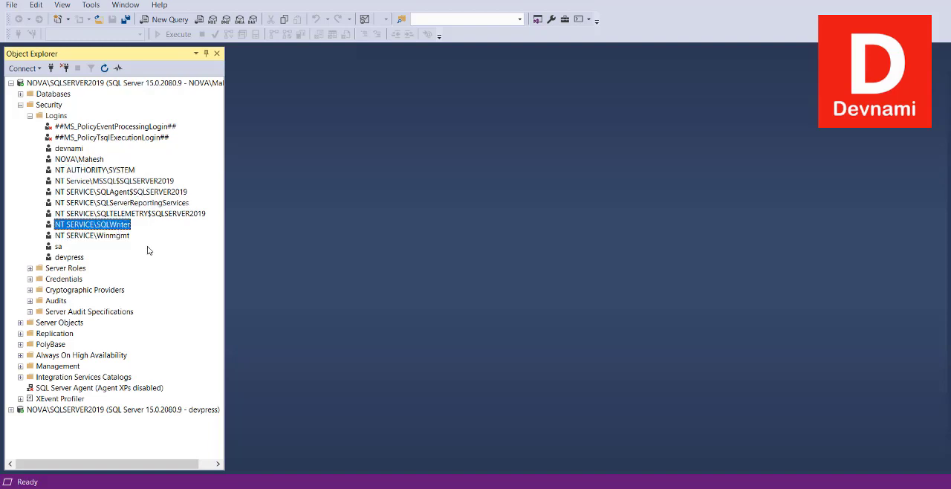
click(111, 238)
click(116, 226)
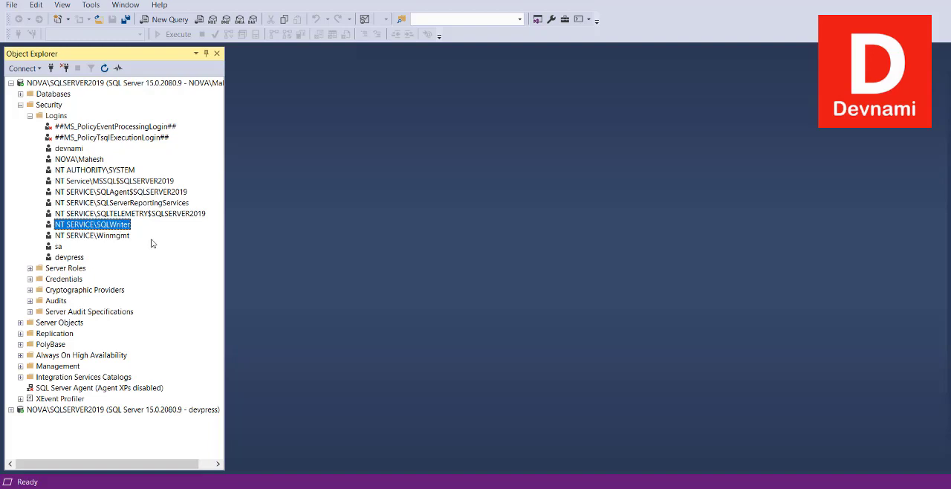
- Compare the devpress, devnami and sa logins in the Logins folder
click(75, 258)
click(70, 150)
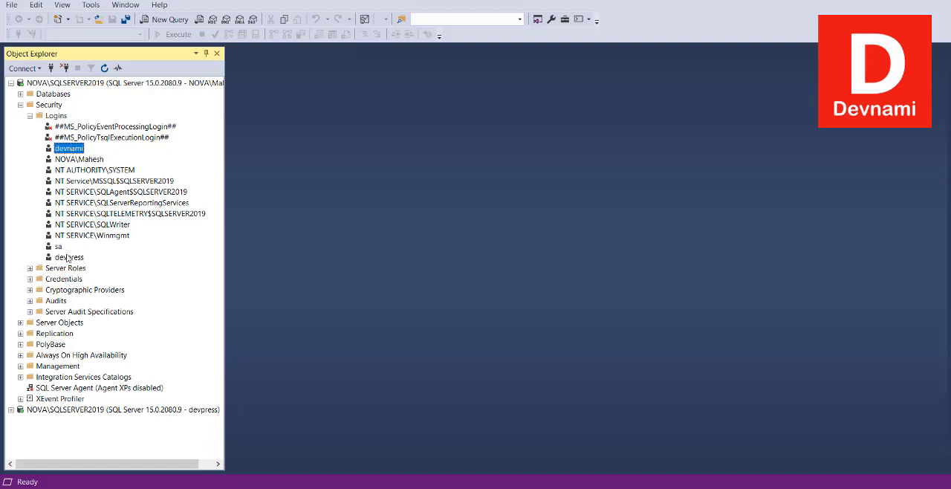
click(66, 258)
click(67, 139)
click(69, 148)
click(60, 248)
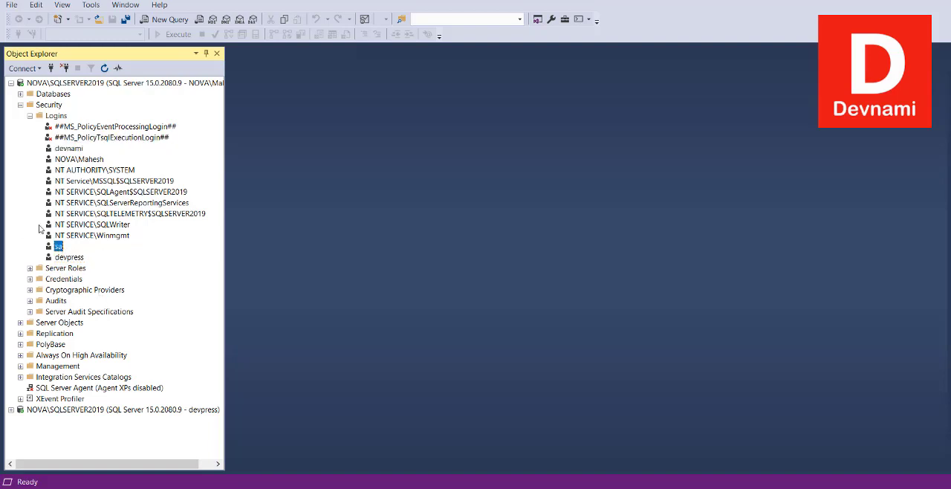
- Collapse the Logins folder and look through the fixed roles in the Server Roles folder, from bulkadmin to setupadmin
click(30, 115)
click(30, 126)
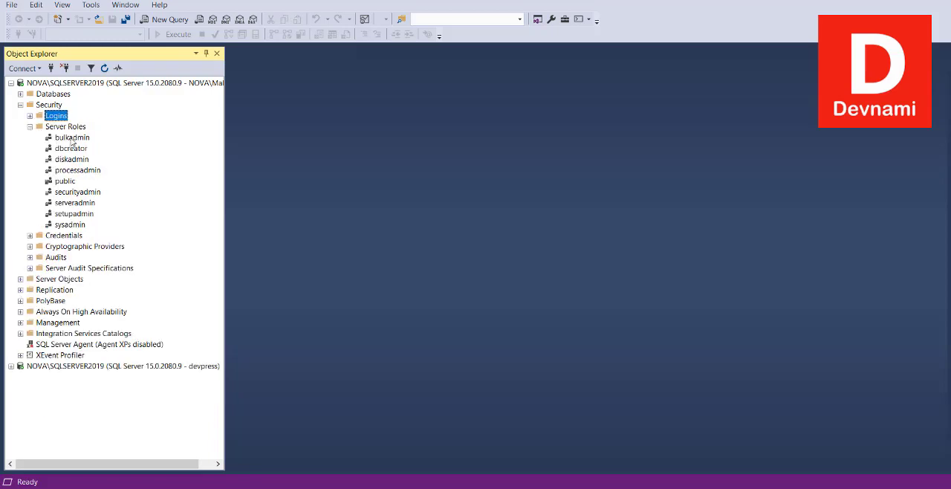
click(72, 139)
click(71, 149)
click(71, 159)
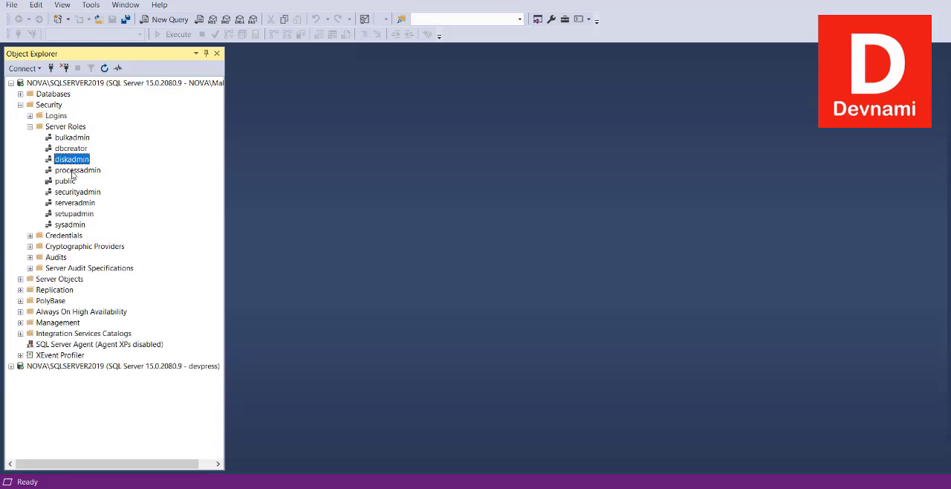
click(73, 170)
click(68, 182)
click(70, 195)
click(71, 213)
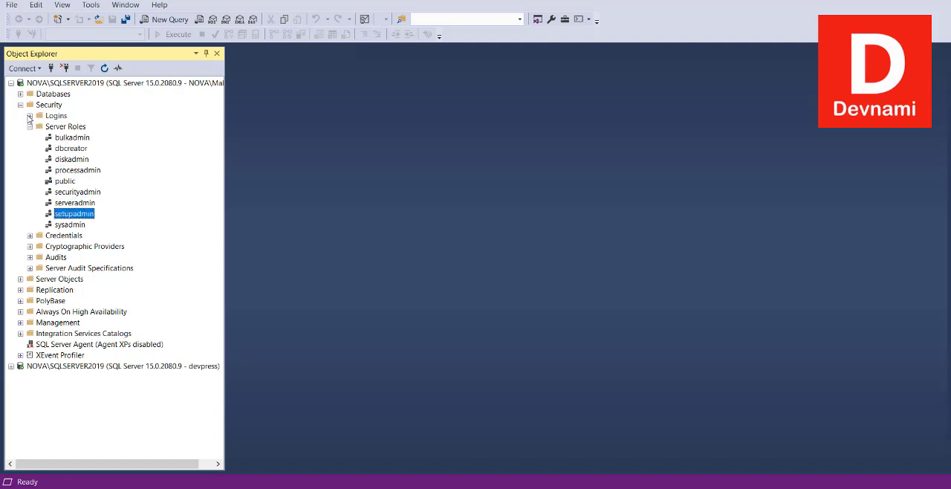
- Expand the Logins folder again, check which server roles are assigned in the devpress login's properties, and close them
click(30, 116)
right_click(66, 260)
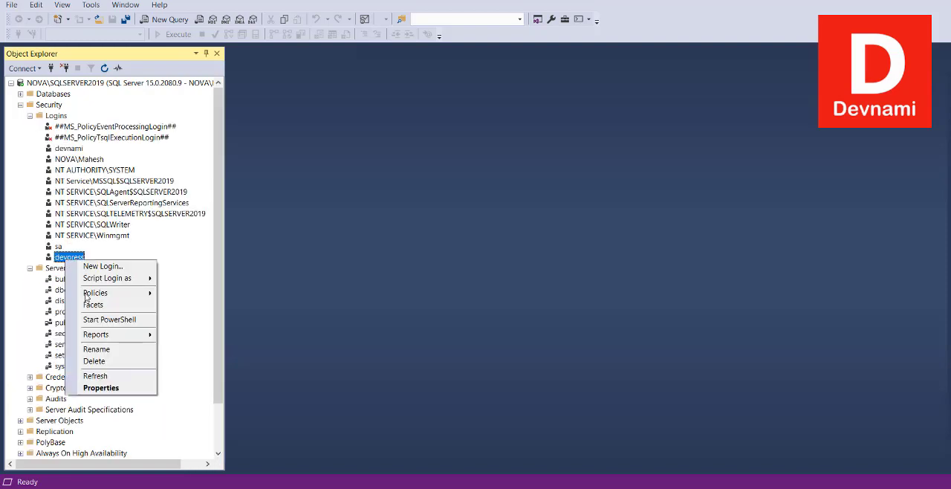
click(93, 387)
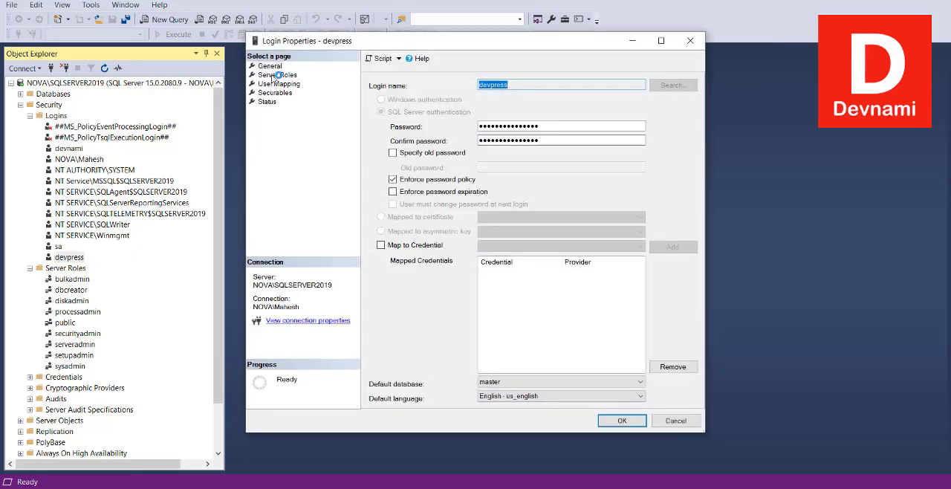
click(283, 76)
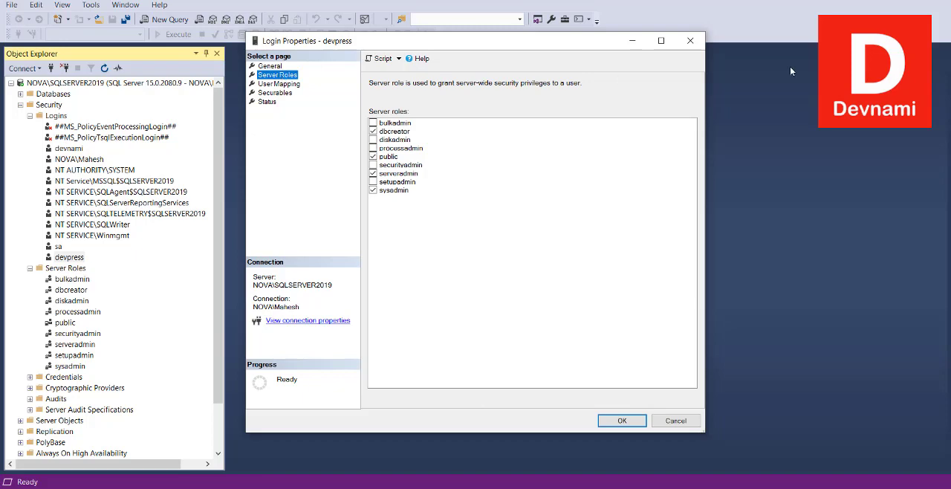
click(690, 41)
- Inspect the name, owner, securables and permissions options for a new server role, and cancel without creating it
click(74, 269)
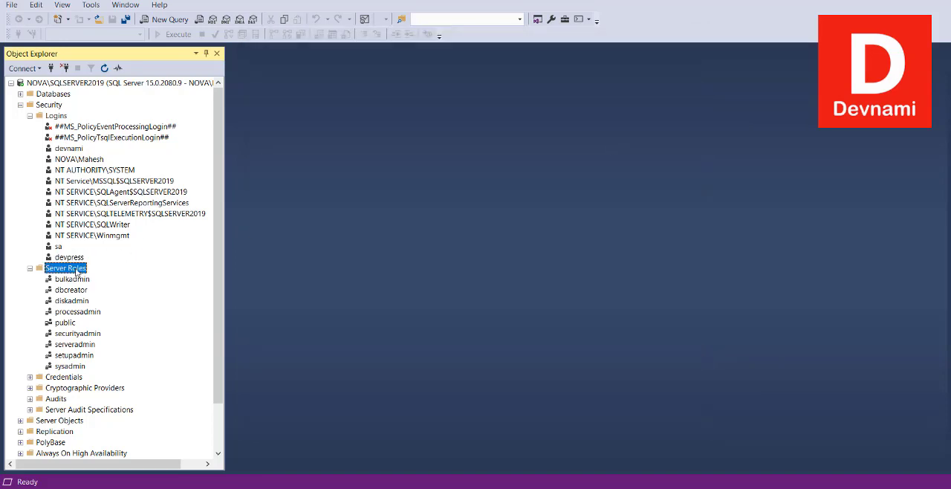
right_click(76, 272)
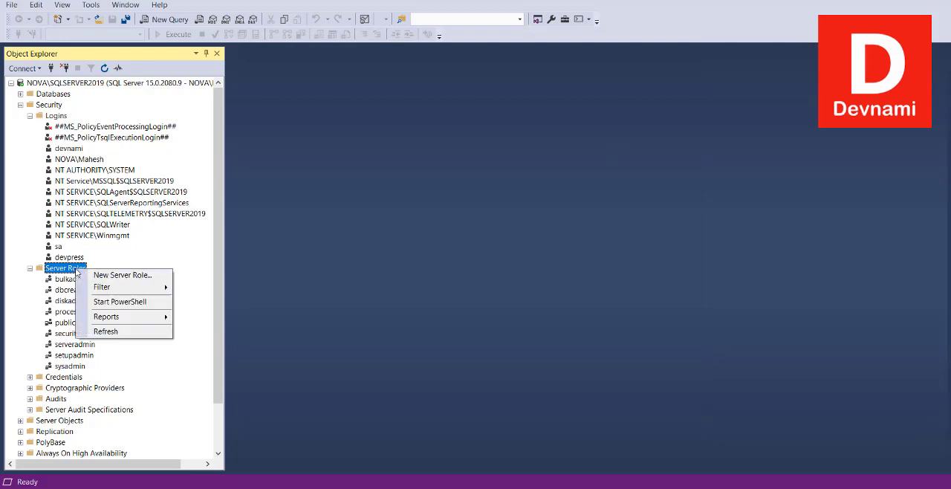
click(115, 276)
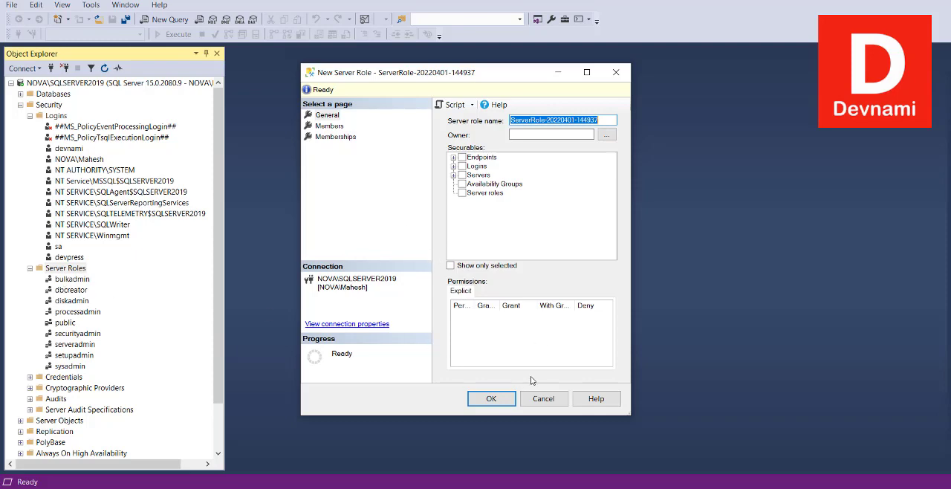
click(543, 399)
- Review the role members in the sysadmin server role's properties, and close them without changes
right_click(74, 368)
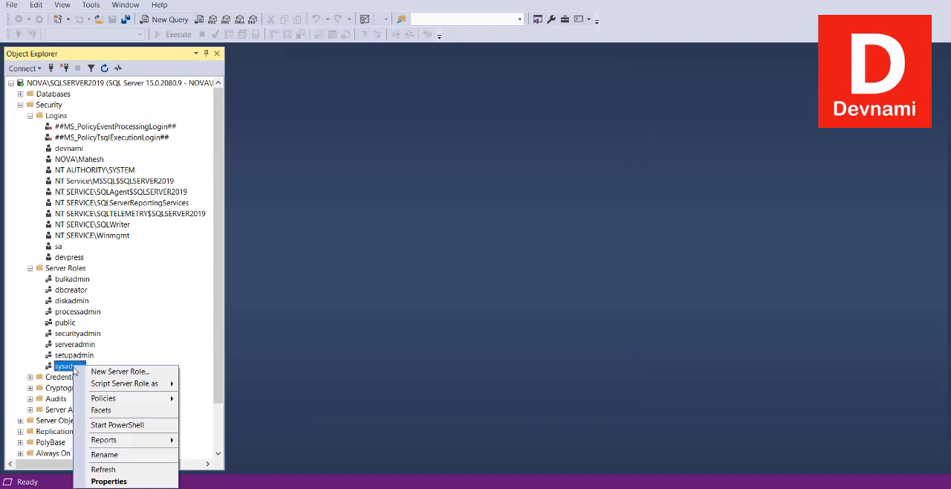
click(109, 482)
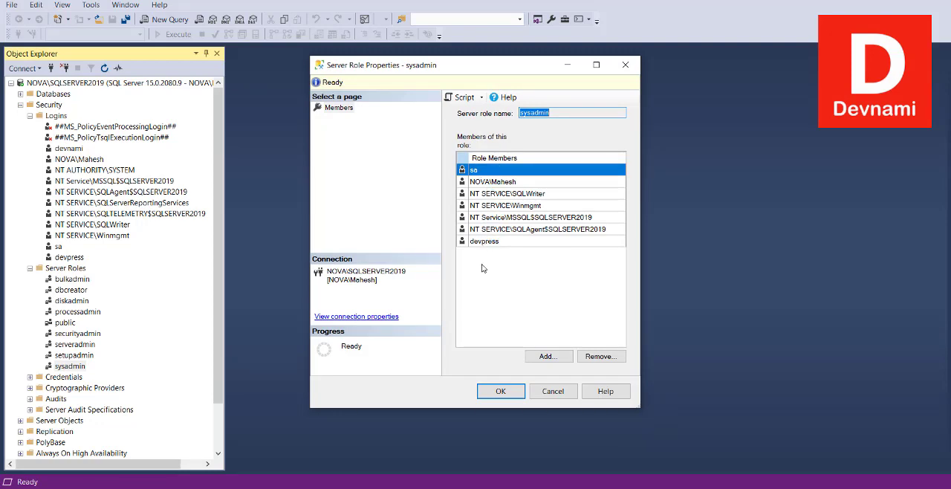
drag(489, 241, 492, 180)
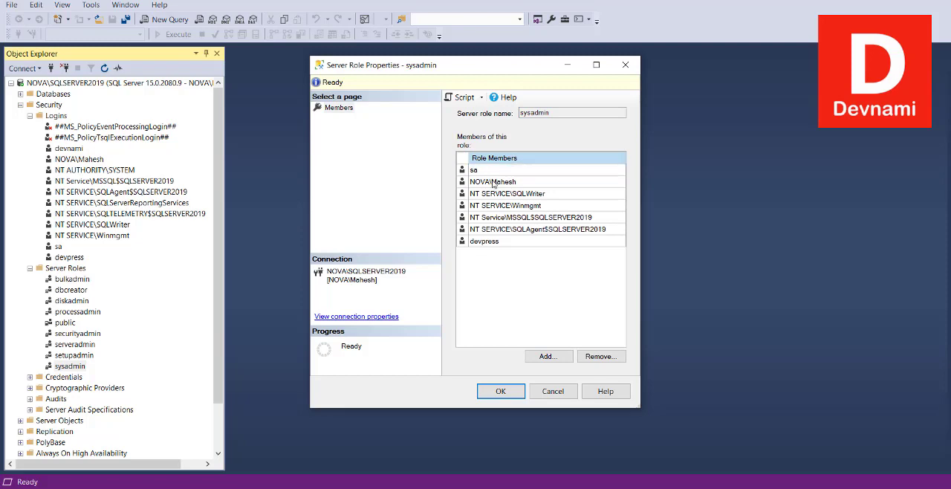
click(492, 182)
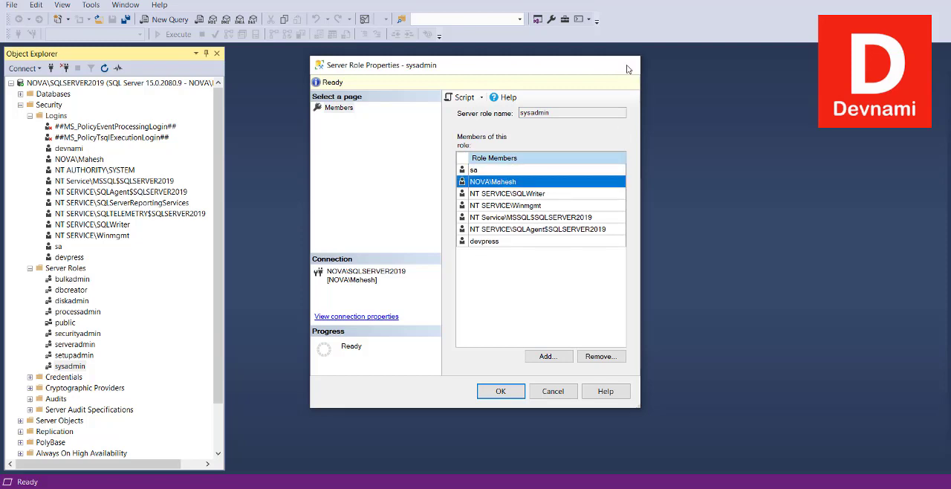
click(625, 65)
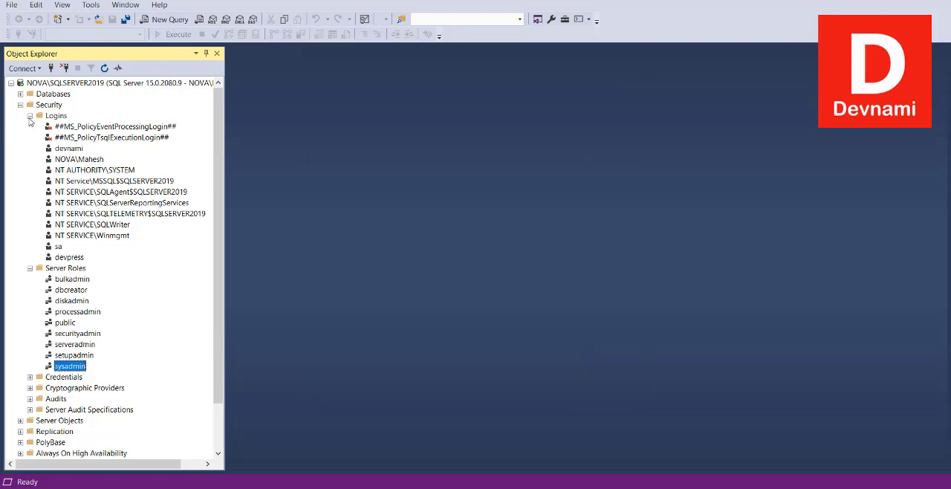
- Collapse Server Roles and look over the Credentials, Cryptographic Providers, Audits and Server Audit Specifications folders under Security
click(30, 268)
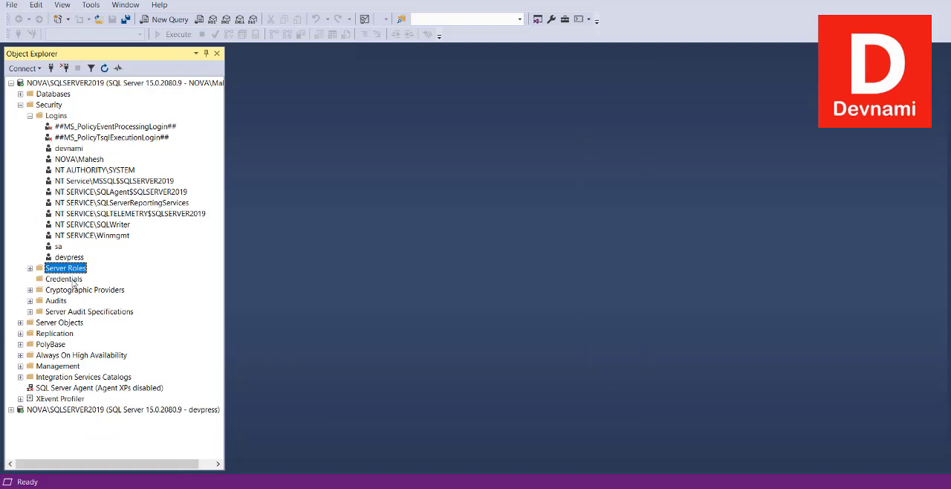
click(73, 282)
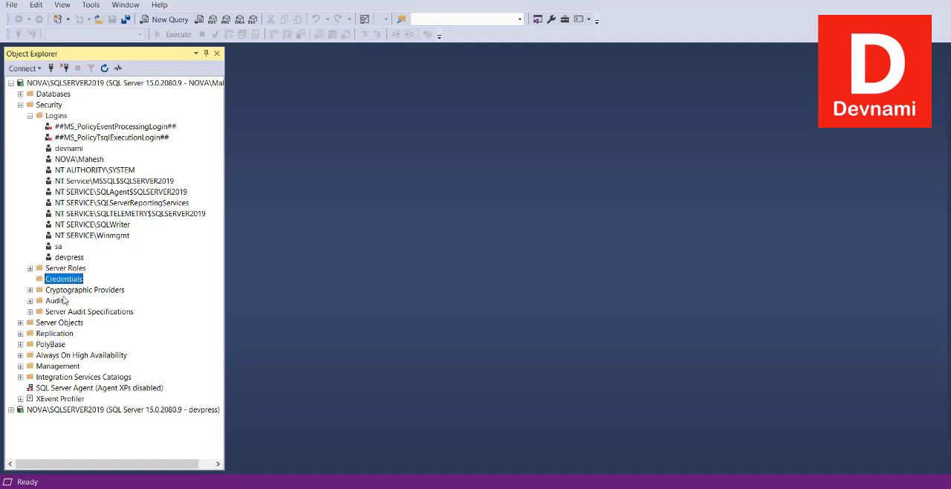
click(72, 295)
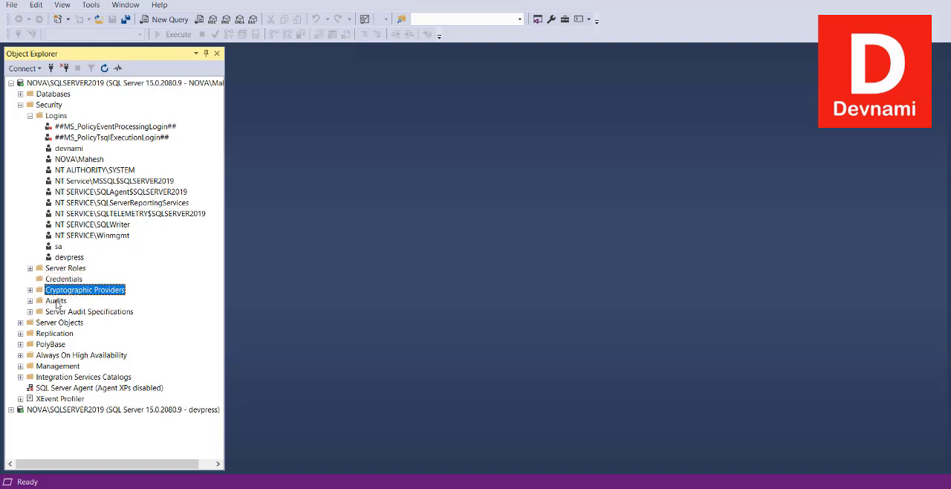
click(57, 302)
click(74, 313)
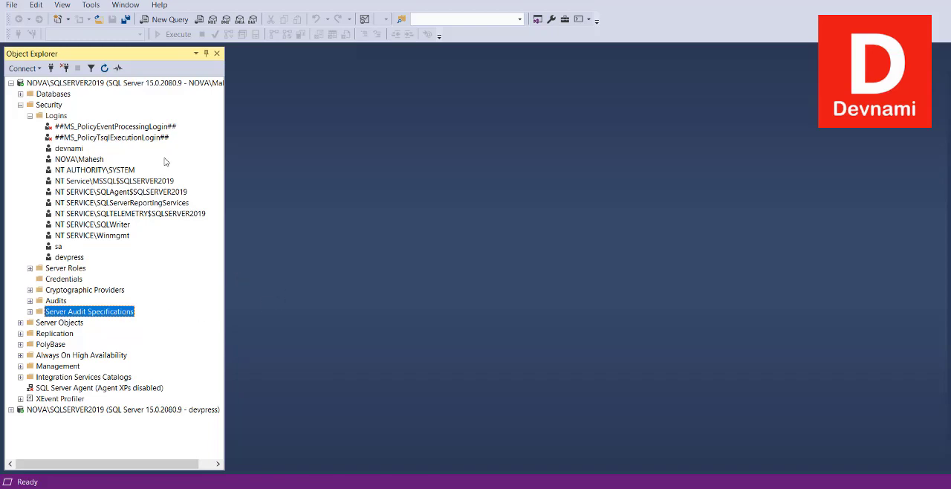
- Go over the existing logins once more with the Server Roles folder expanded beneath them
click(76, 128)
key(Down)
key(Down)
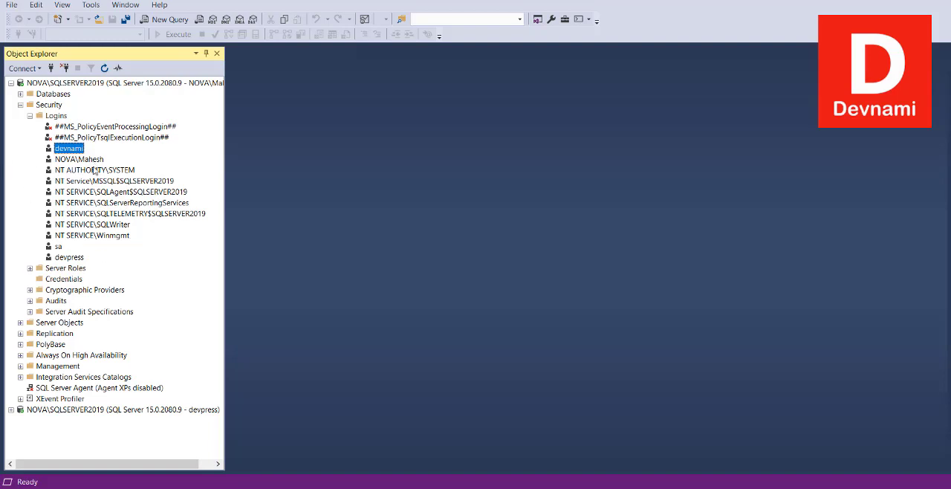
click(29, 269)
click(109, 204)
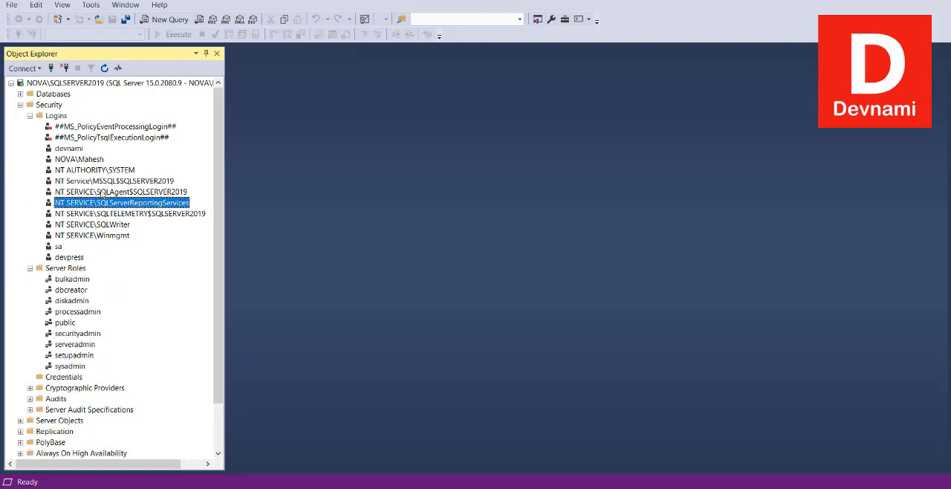
click(94, 237)
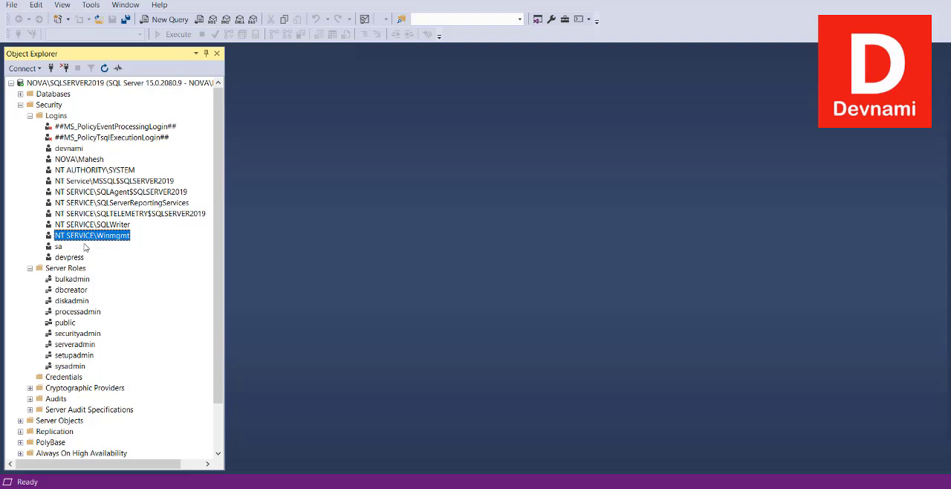